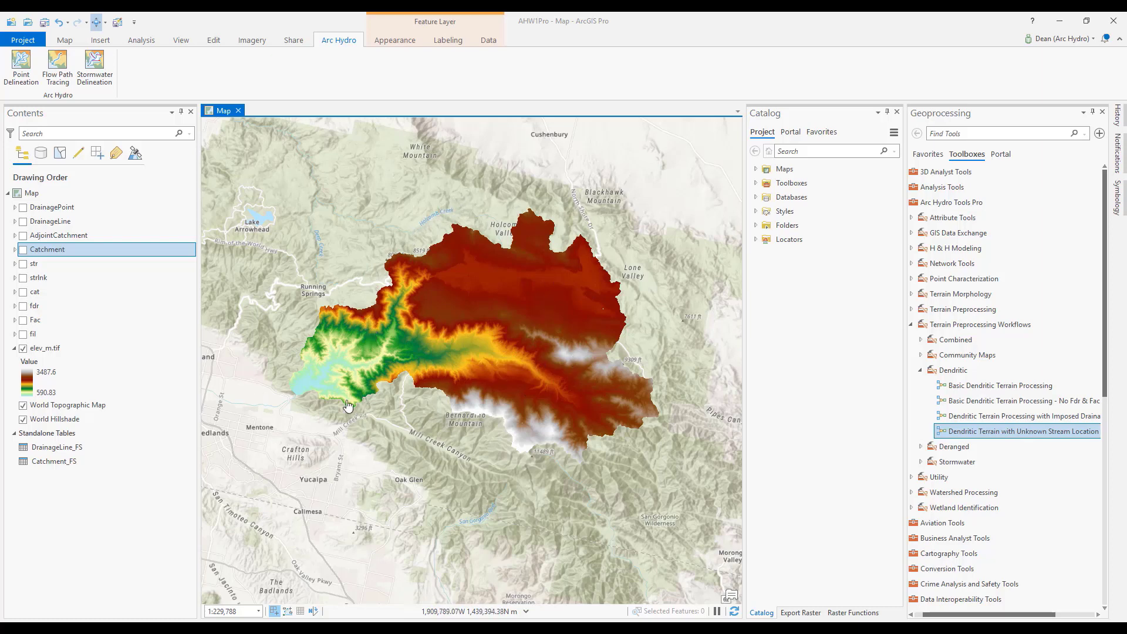
Hide the elev_m.tif layer to examine where the study area lies on the regional basemap, and show the layer again.
{"action": "left_click", "coordinate": [22, 348]}
{"action": "left_click", "coordinate": [23, 349]}
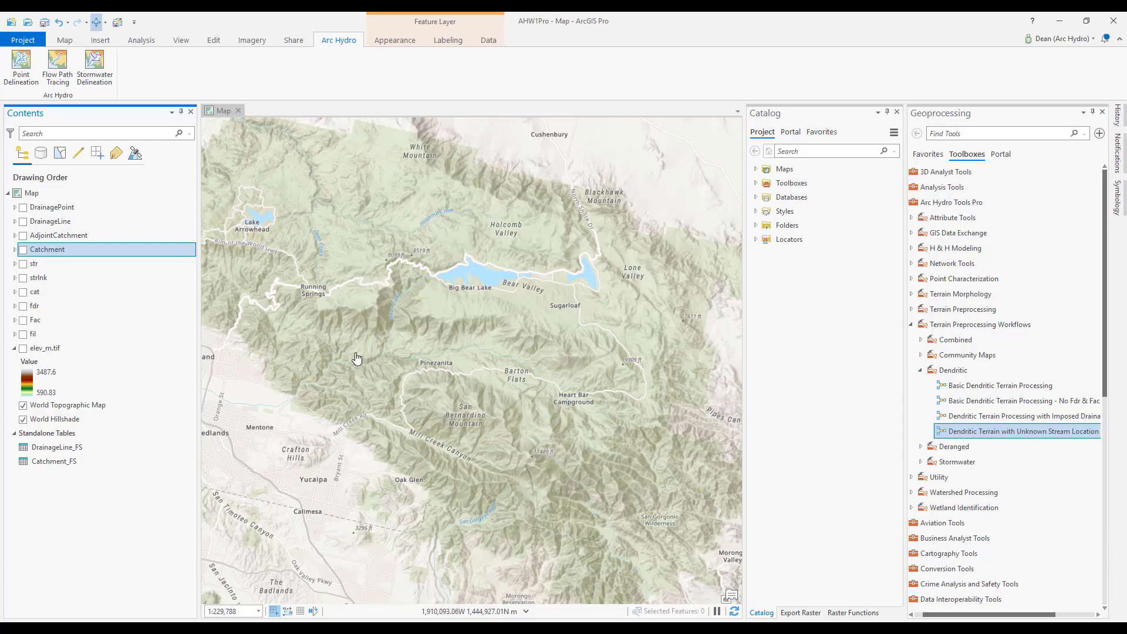
{"action": "scroll", "coordinate": [356, 358], "scroll_direction": "down", "scroll_amount": 3}
{"action": "scroll", "coordinate": [356, 358], "scroll_direction": "down", "scroll_amount": 2}
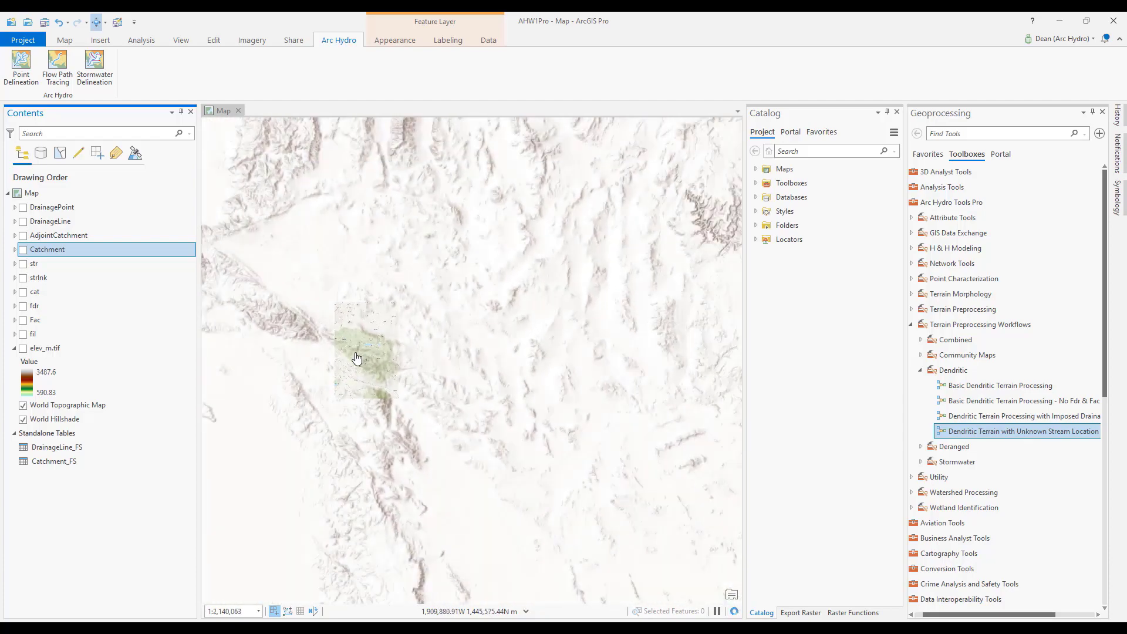
{"action": "scroll", "coordinate": [354, 359], "scroll_direction": "down", "scroll_amount": 2}
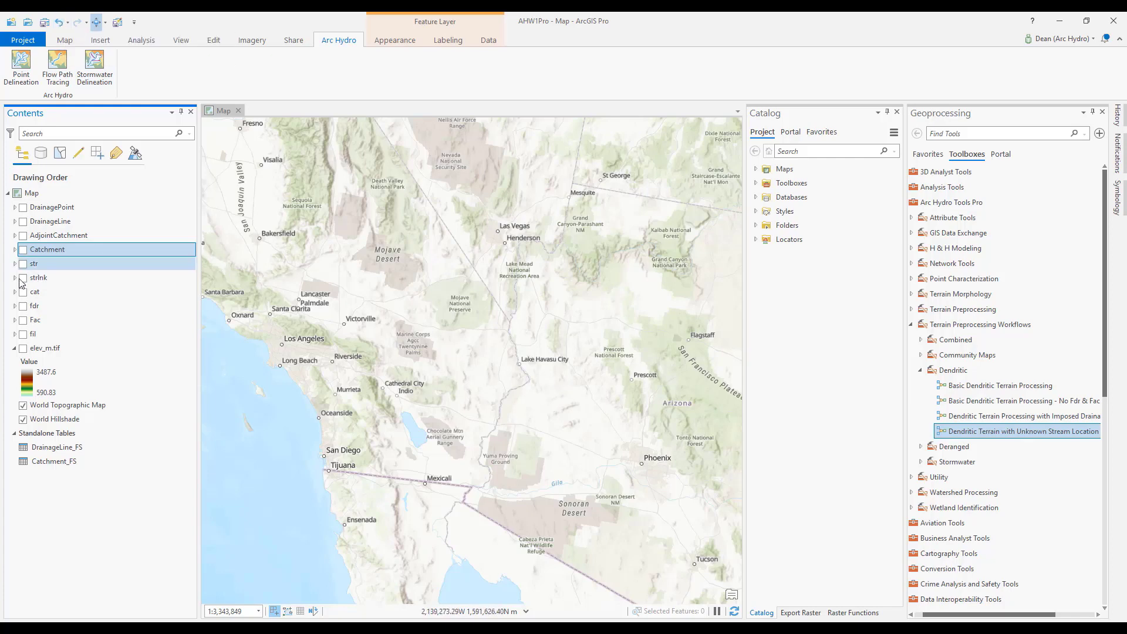
{"action": "left_click", "coordinate": [23, 348]}
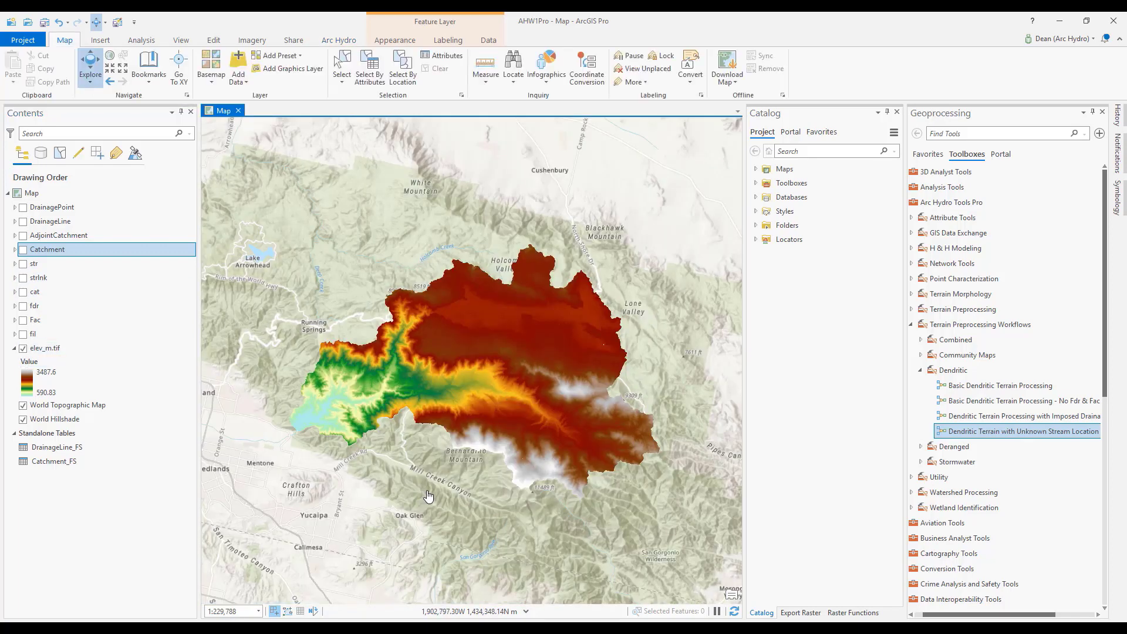
Bring up the Arc Hydro tools and collapse and re-expand the Arc Hydro Tools Pro toolbox to review its contents.
{"action": "left_click", "coordinate": [336, 41]}
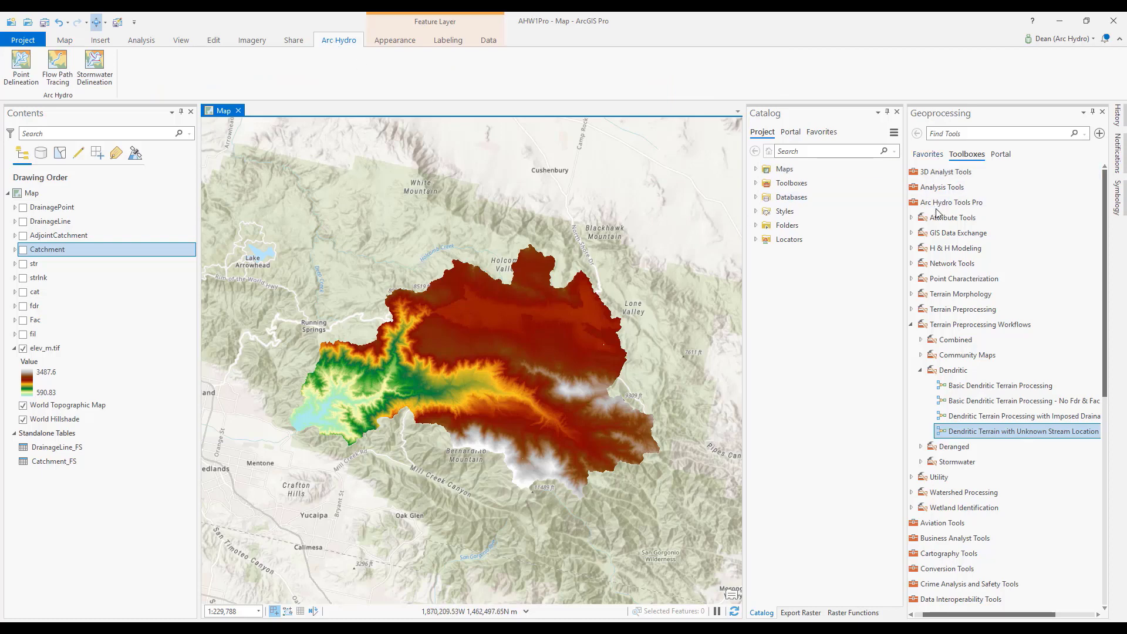
{"action": "double_click", "coordinate": [938, 204]}
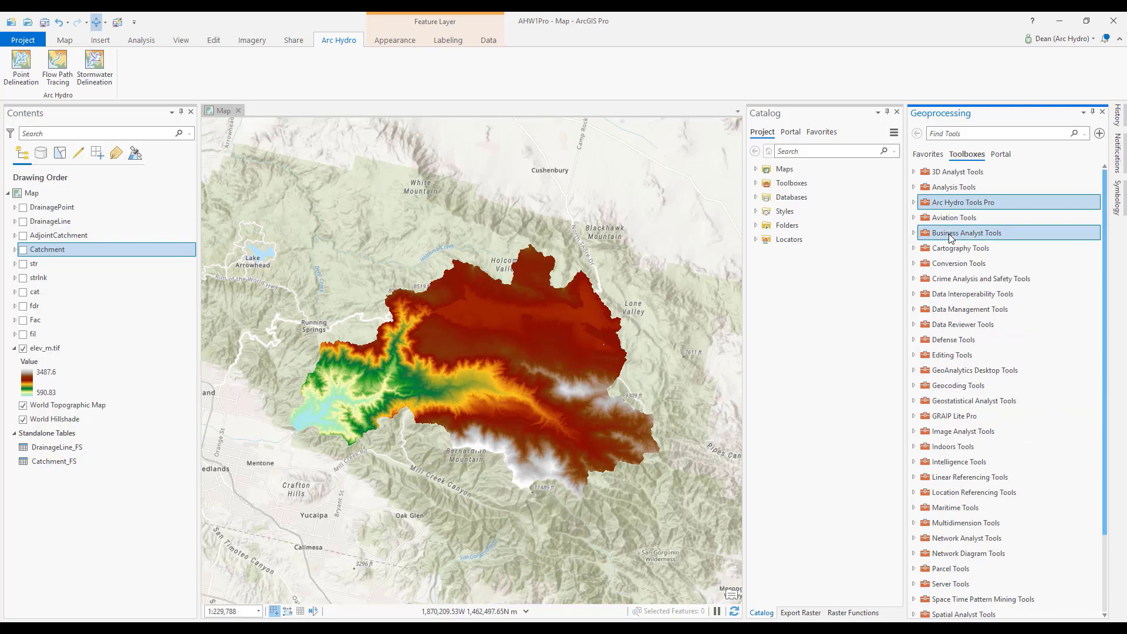
{"action": "left_click", "coordinate": [915, 203]}
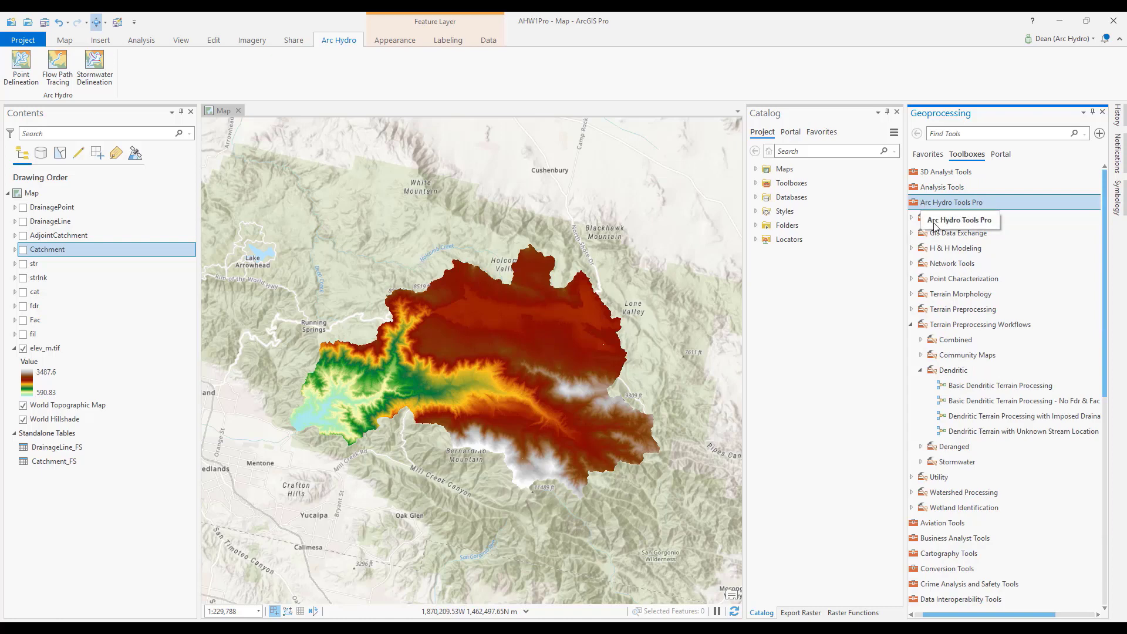
Open the Dendritic Terrain with Unknown Stream Location model for editing, examine its workflow diagram, and close it without saving.
{"action": "right_click", "coordinate": [981, 432]}
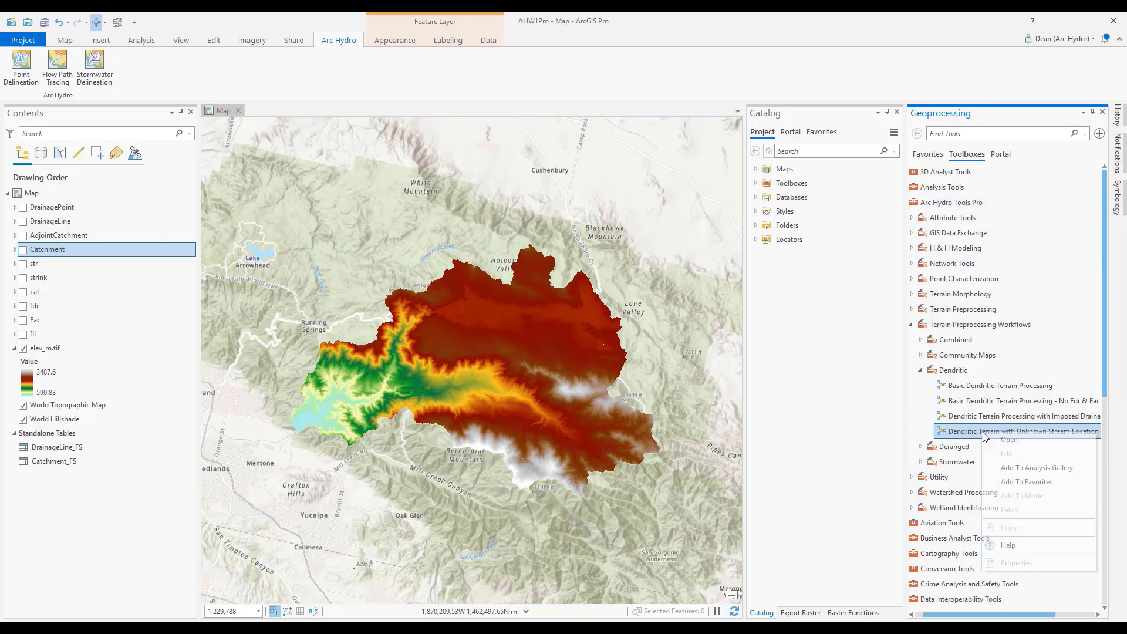
{"action": "left_click", "coordinate": [1005, 453]}
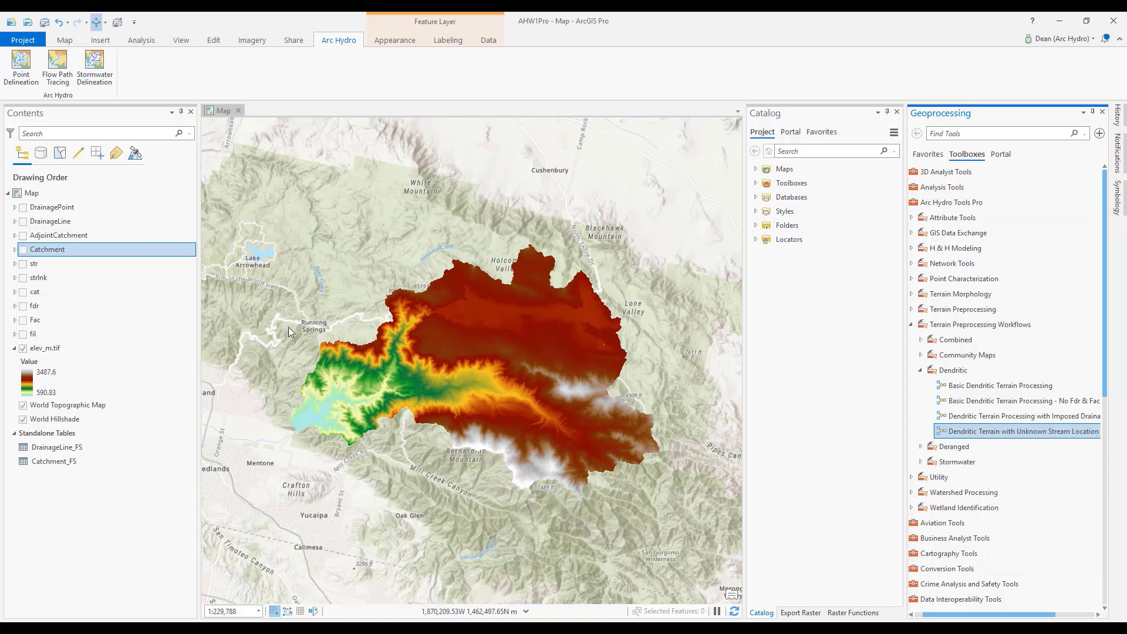
{"action": "scroll", "coordinate": [279, 272], "scroll_direction": "up", "scroll_amount": 3}
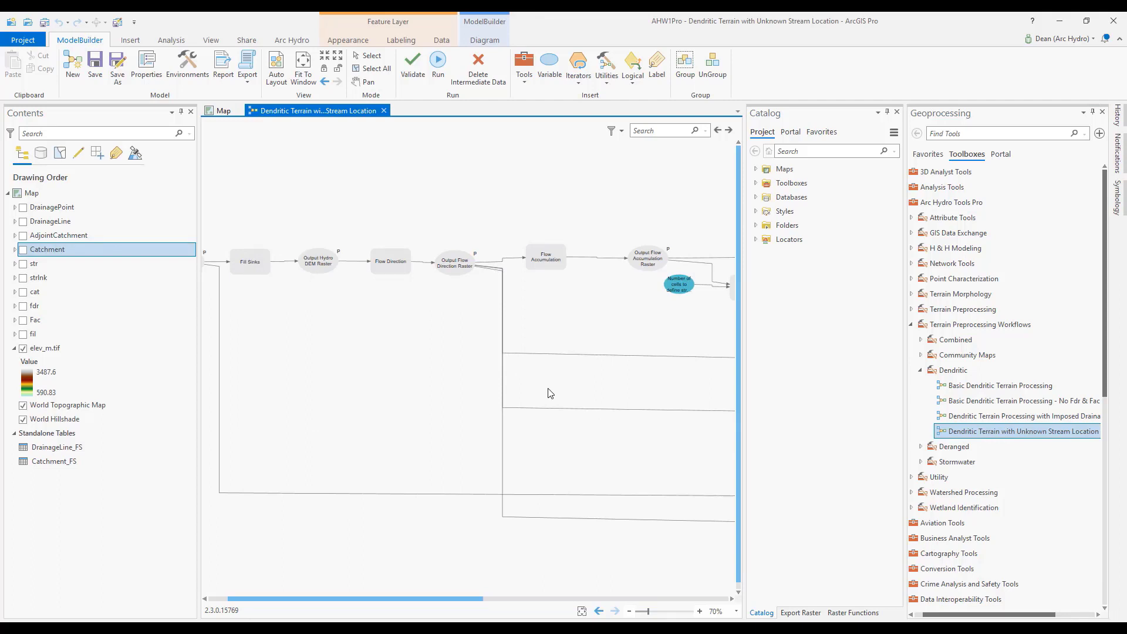
{"action": "left_click", "coordinate": [383, 111]}
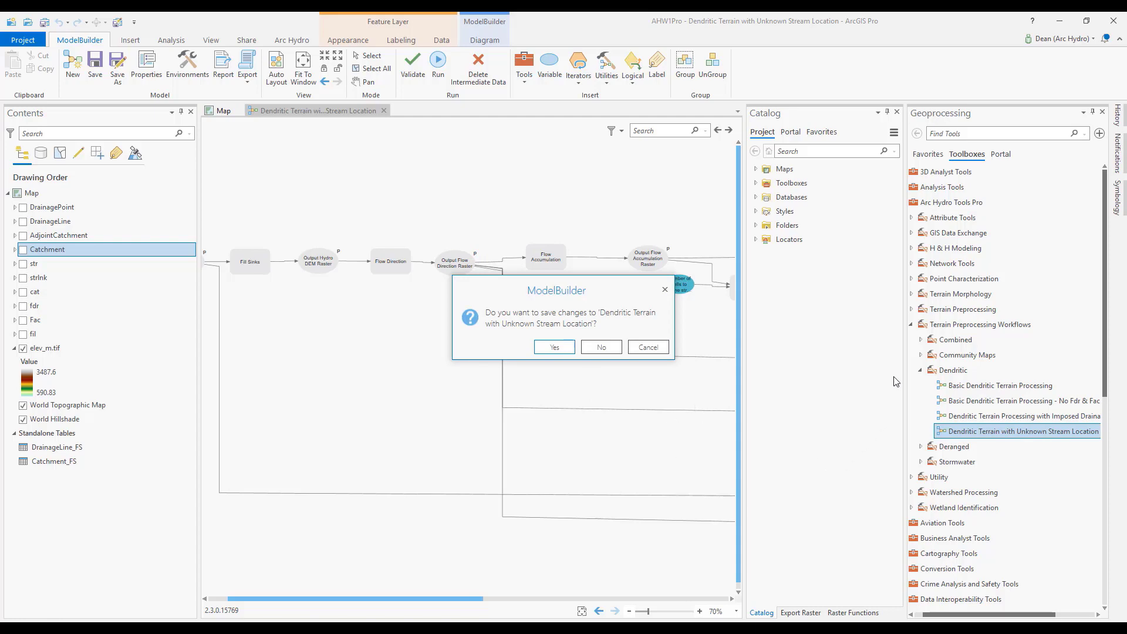
{"action": "left_click", "coordinate": [609, 348]}
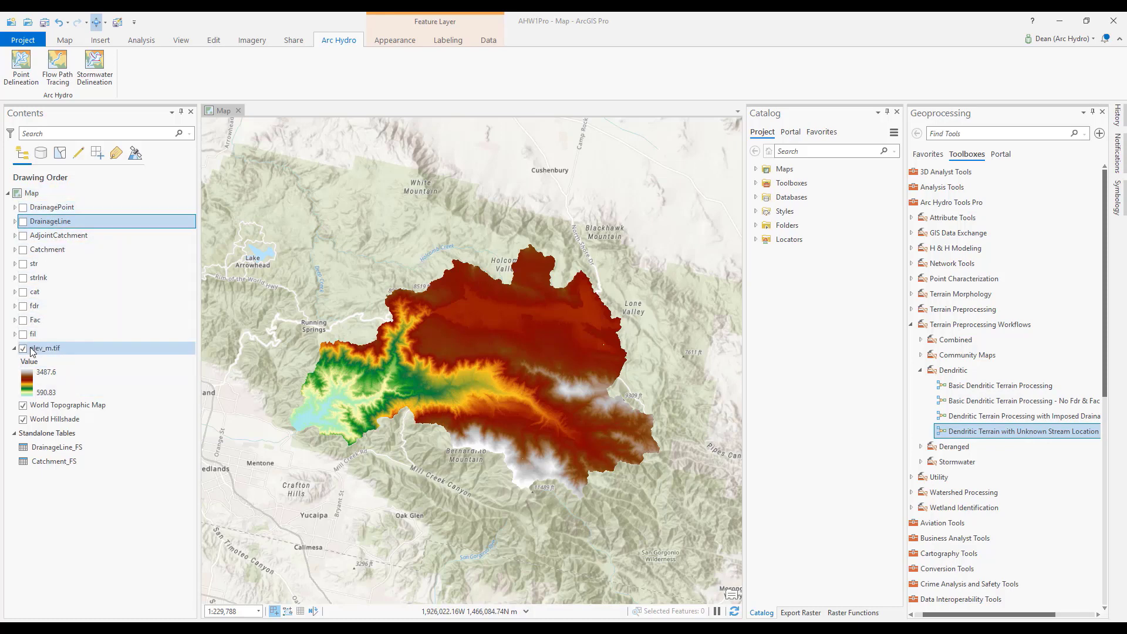
Show the Fac and fdr rasters one at a time to inspect them, hiding each again.
{"action": "left_click", "coordinate": [22, 321]}
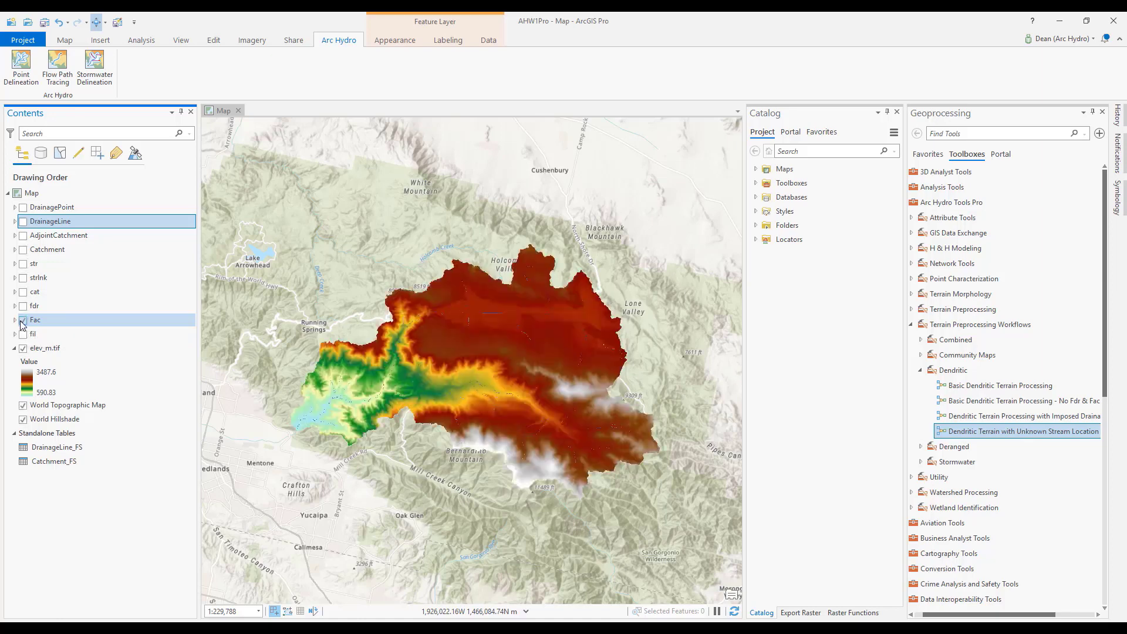
{"action": "left_click", "coordinate": [22, 321]}
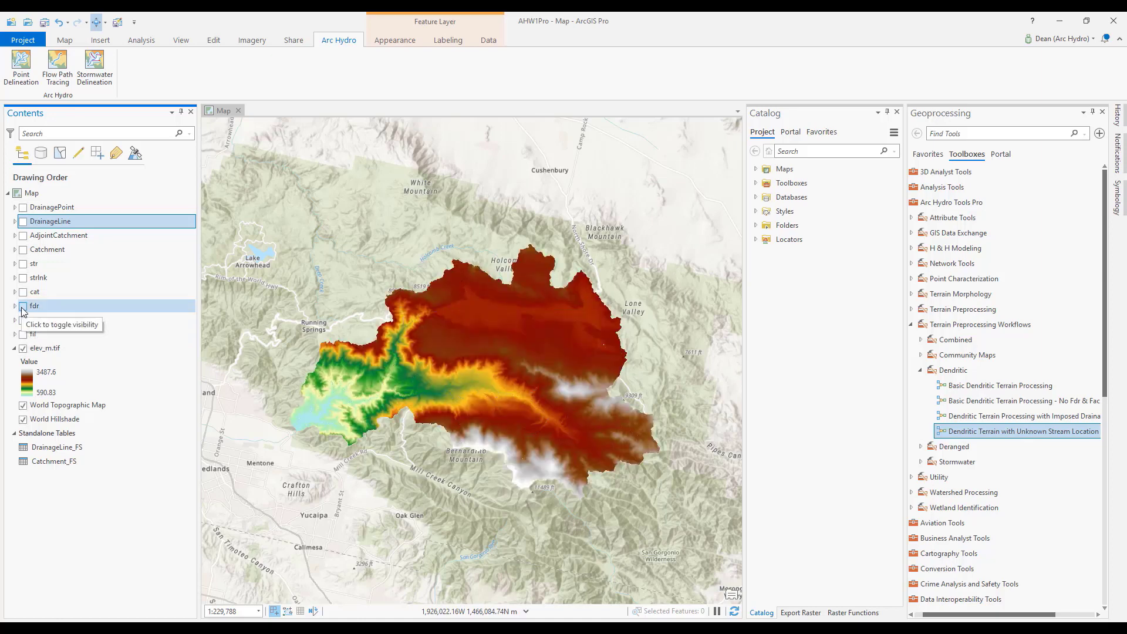
{"action": "left_click", "coordinate": [22, 306]}
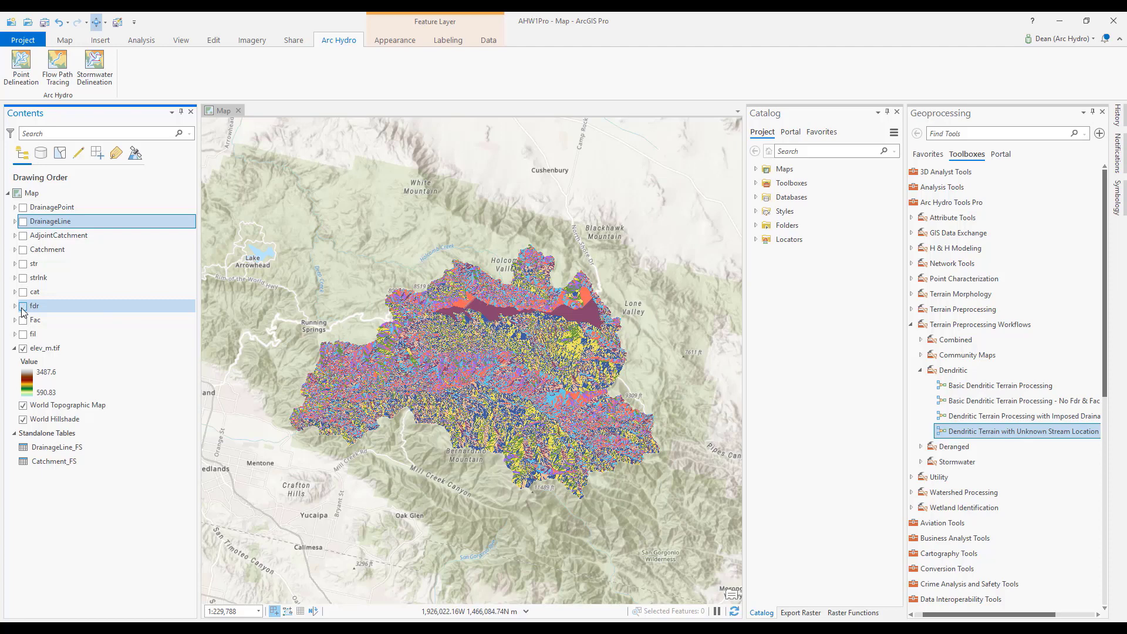
{"action": "left_click", "coordinate": [22, 307]}
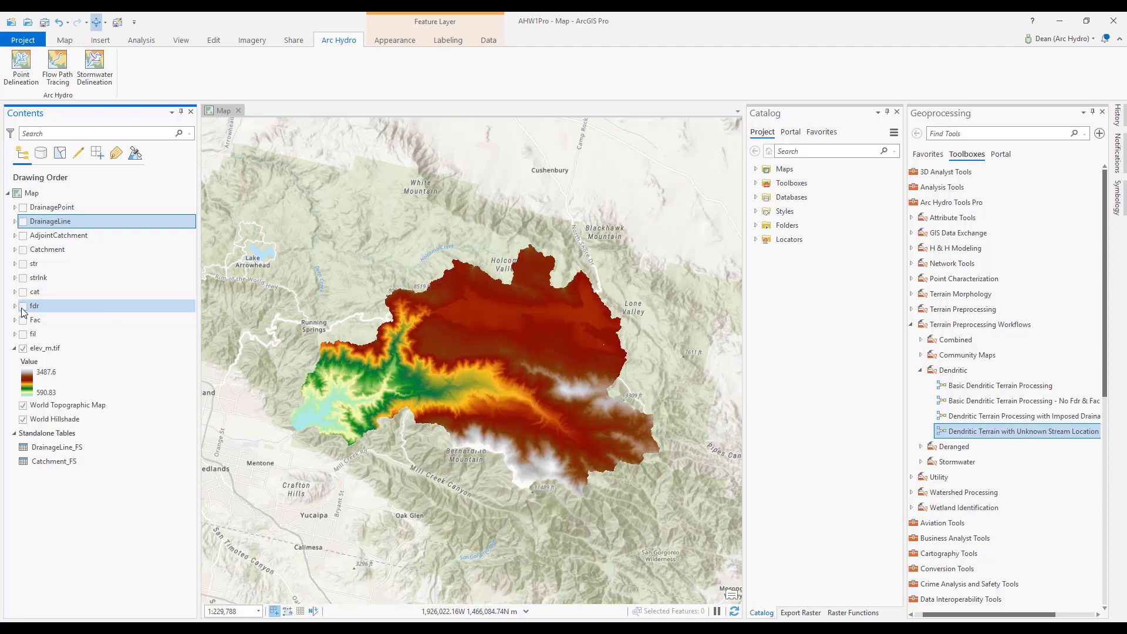
Show the Catchment and DrainageLine layers over the elevation raster and expand their legends.
{"action": "left_click", "coordinate": [23, 250]}
{"action": "left_click", "coordinate": [14, 250]}
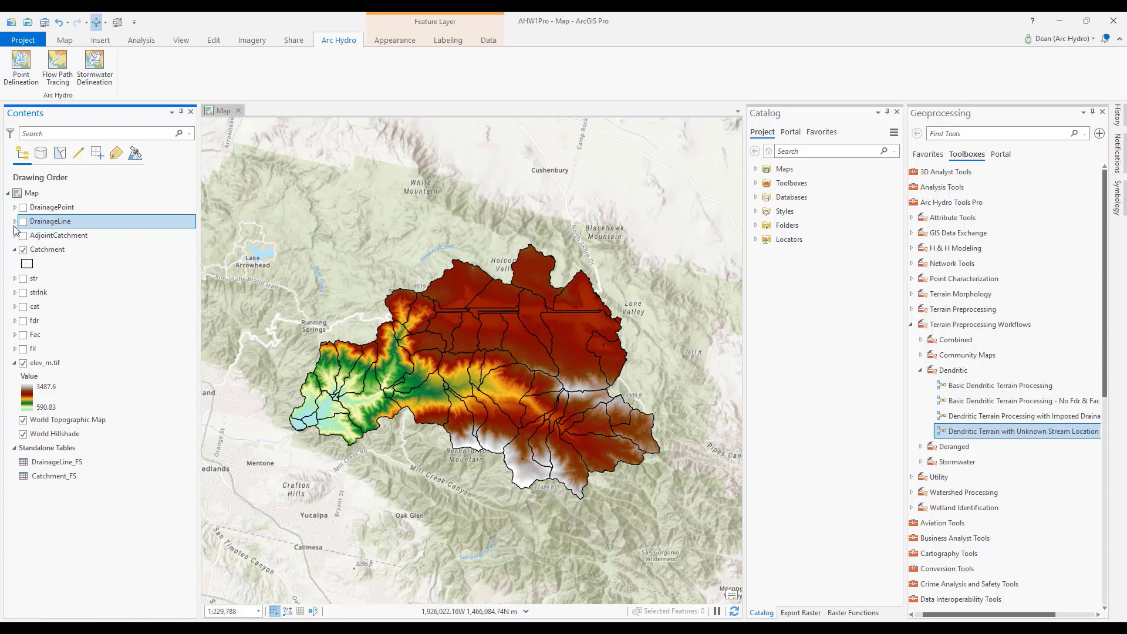
{"action": "left_click", "coordinate": [14, 223]}
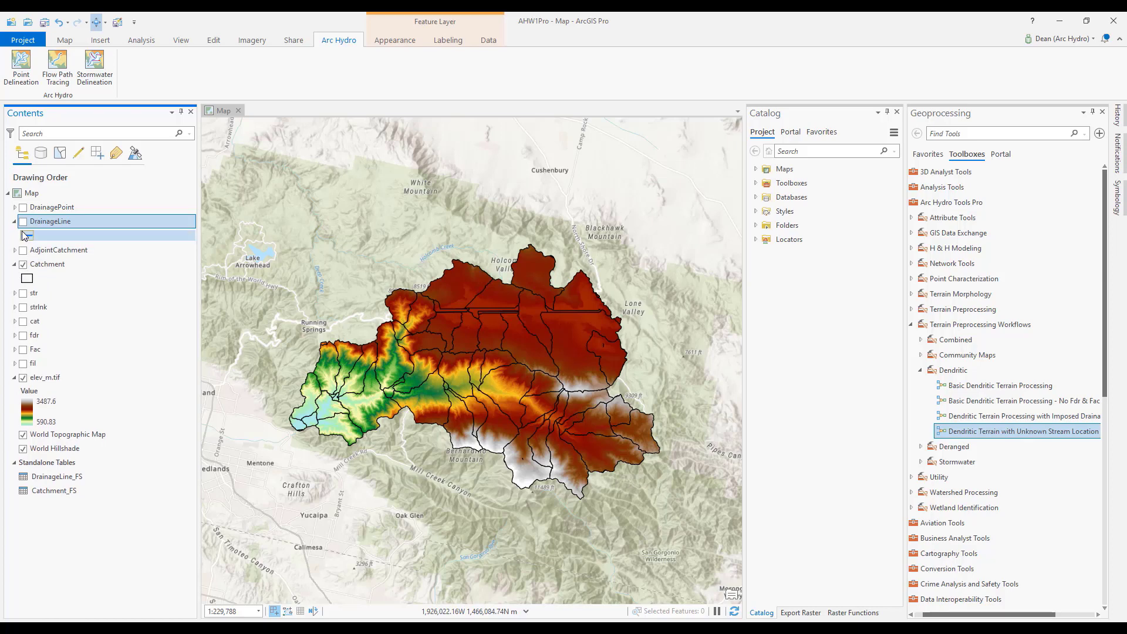
{"action": "left_click", "coordinate": [23, 223]}
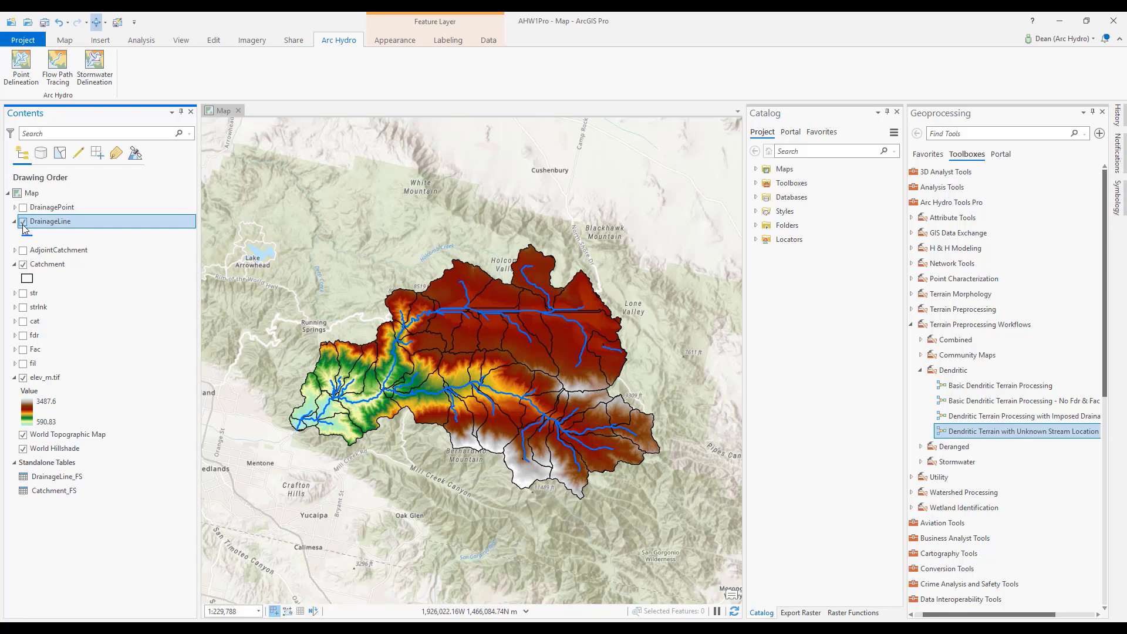
Open the attribute tables of the Catchment and DrainageLine layers.
{"action": "right_click", "coordinate": [82, 263]}
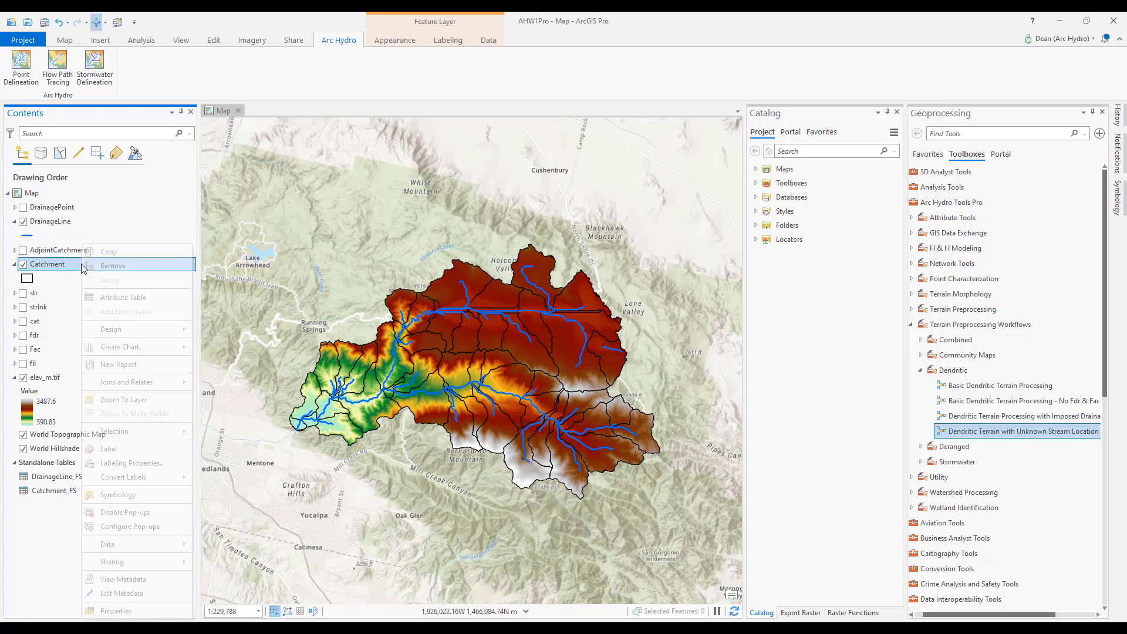
{"action": "left_click", "coordinate": [113, 302]}
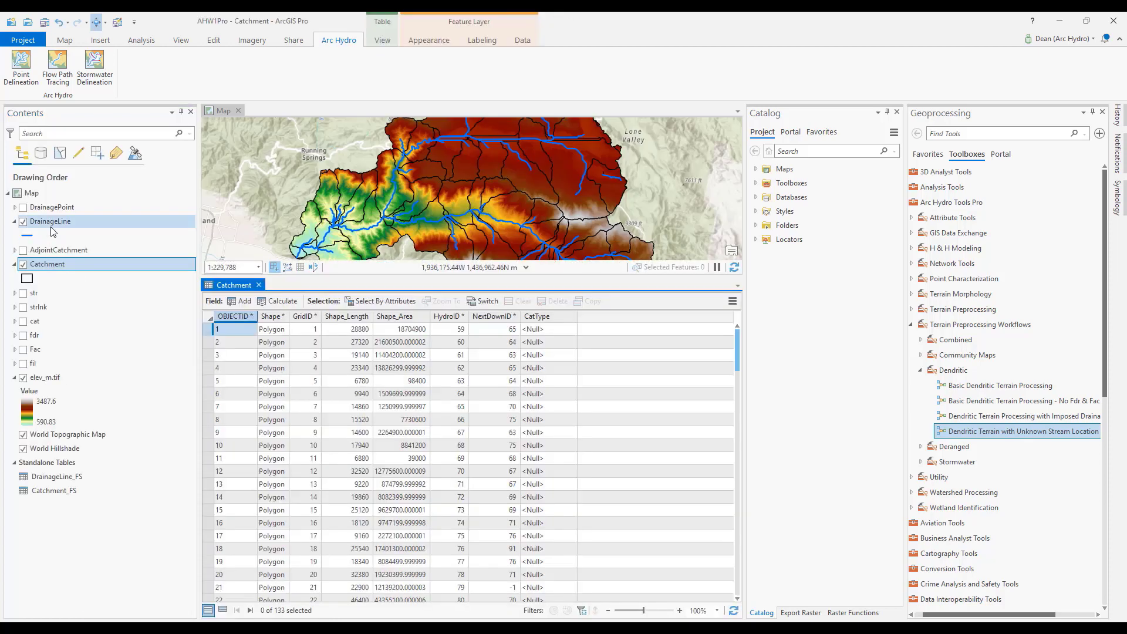
{"action": "right_click", "coordinate": [52, 225]}
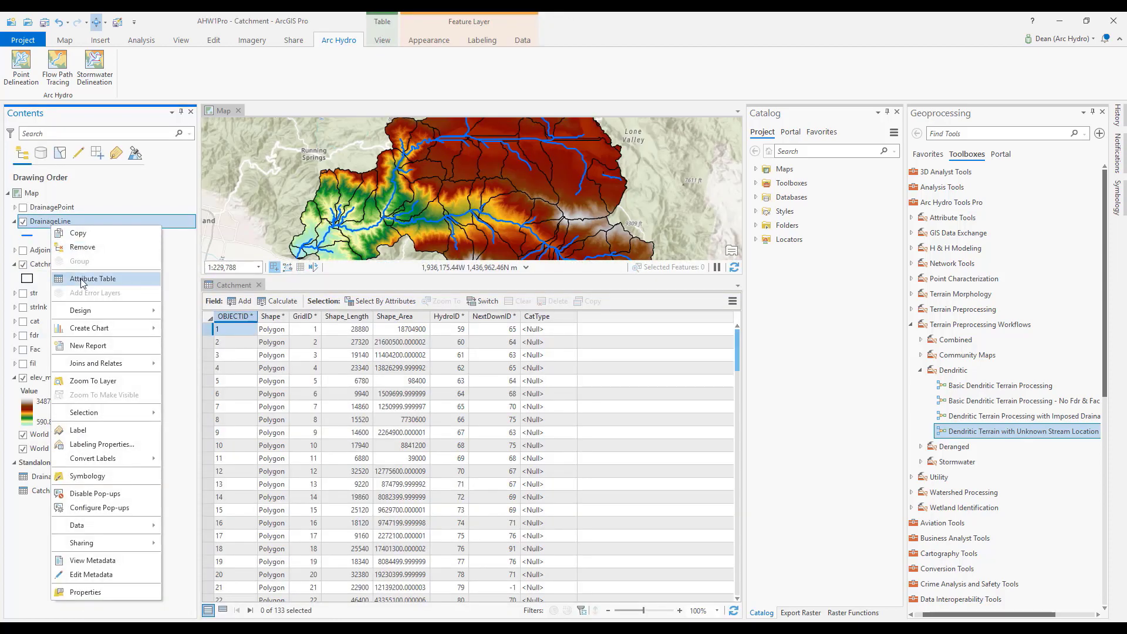
{"action": "left_click", "coordinate": [82, 281]}
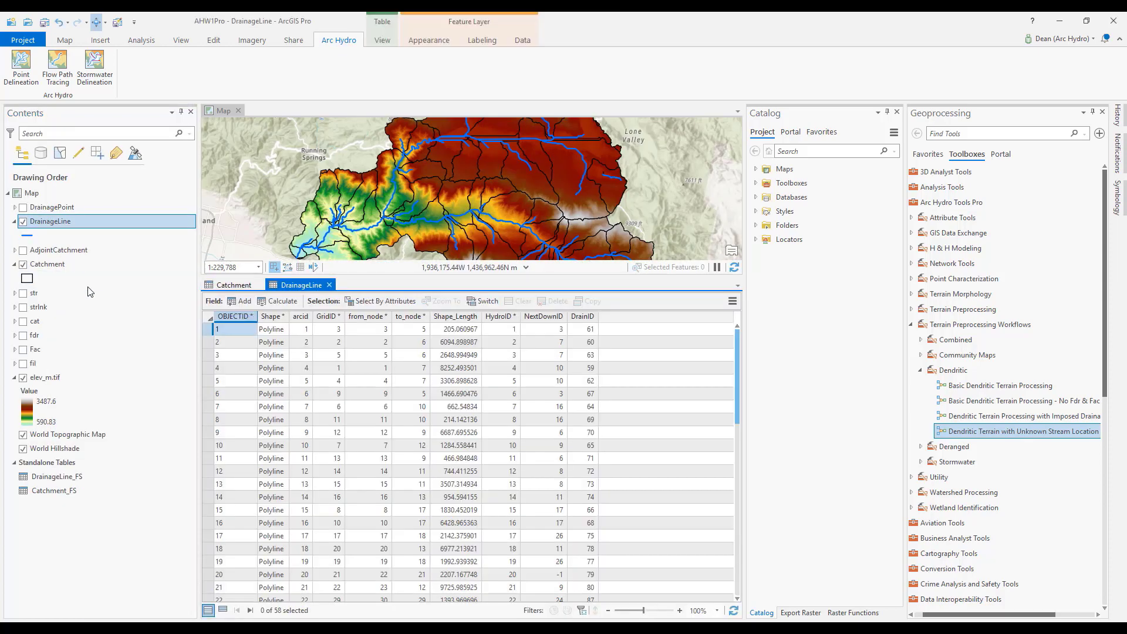
Compare the ID fields of the Catchment and DrainageLine tables, including HydroID, NextDownID and DrainID.
{"action": "left_click", "coordinate": [230, 285]}
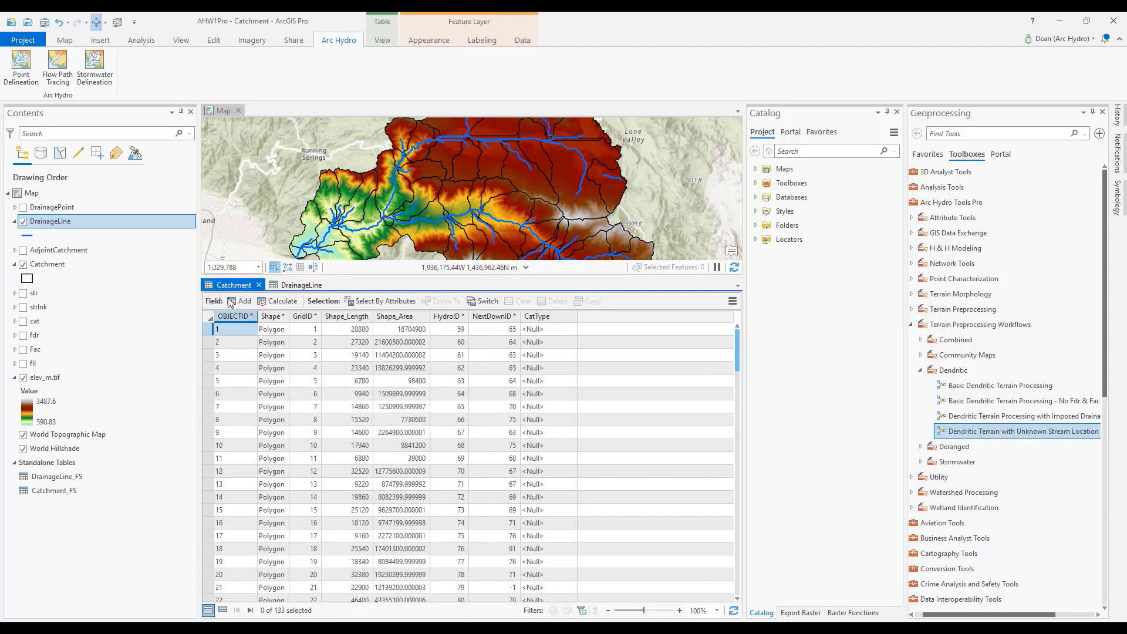
{"action": "mouse_move", "coordinate": [492, 319]}
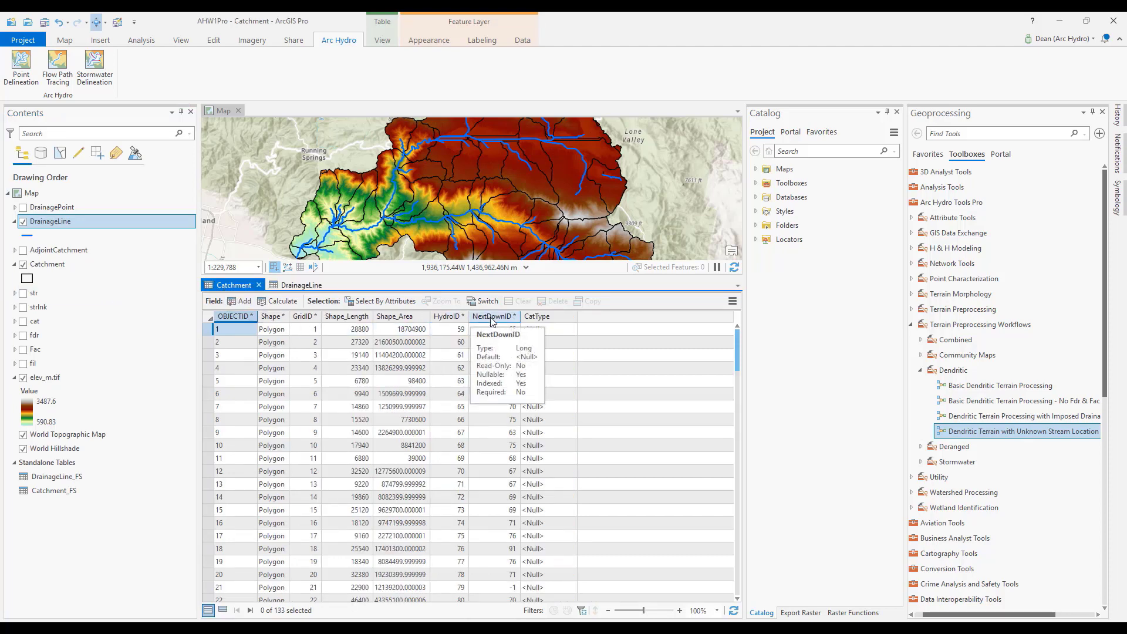
{"action": "left_click", "coordinate": [299, 285]}
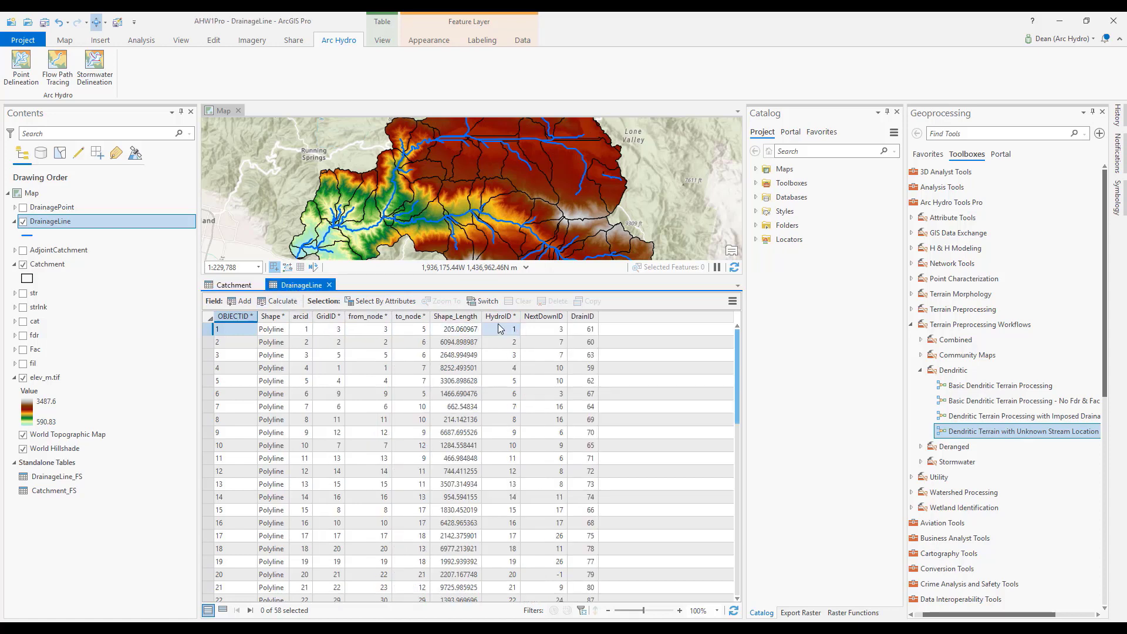
{"action": "mouse_move", "coordinate": [579, 320]}
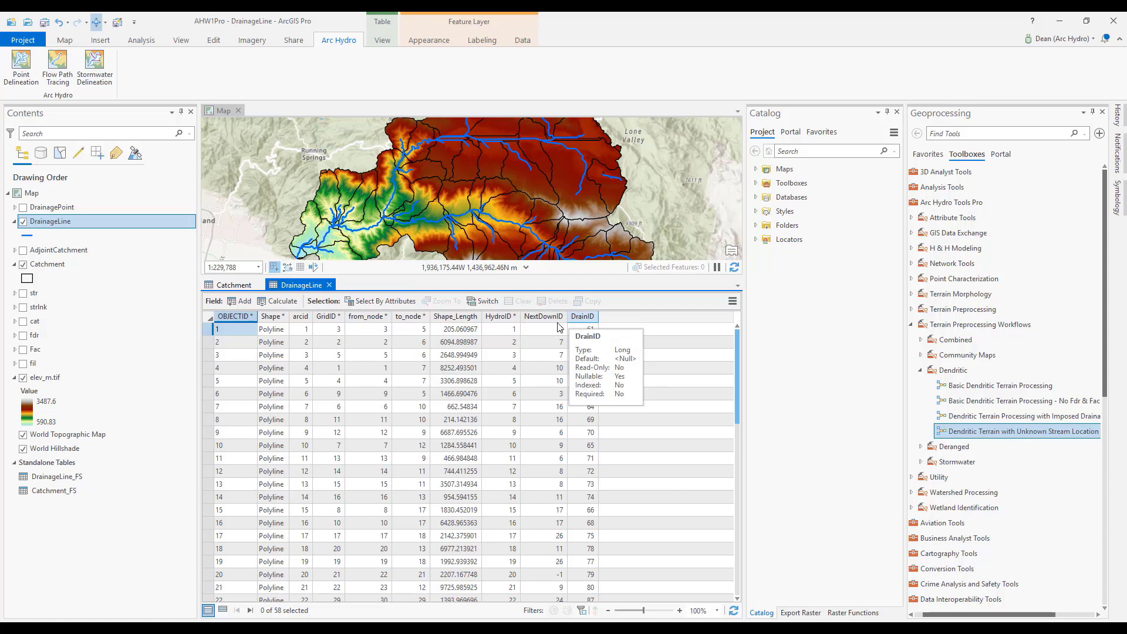
{"action": "mouse_move", "coordinate": [329, 320]}
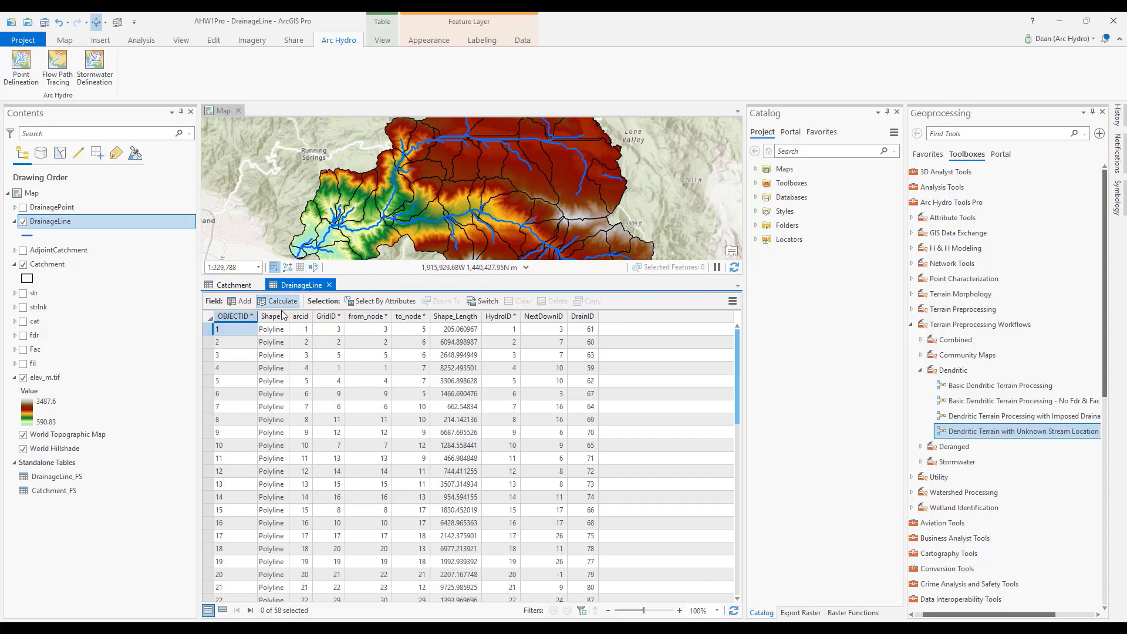
{"action": "mouse_move", "coordinate": [281, 316]}
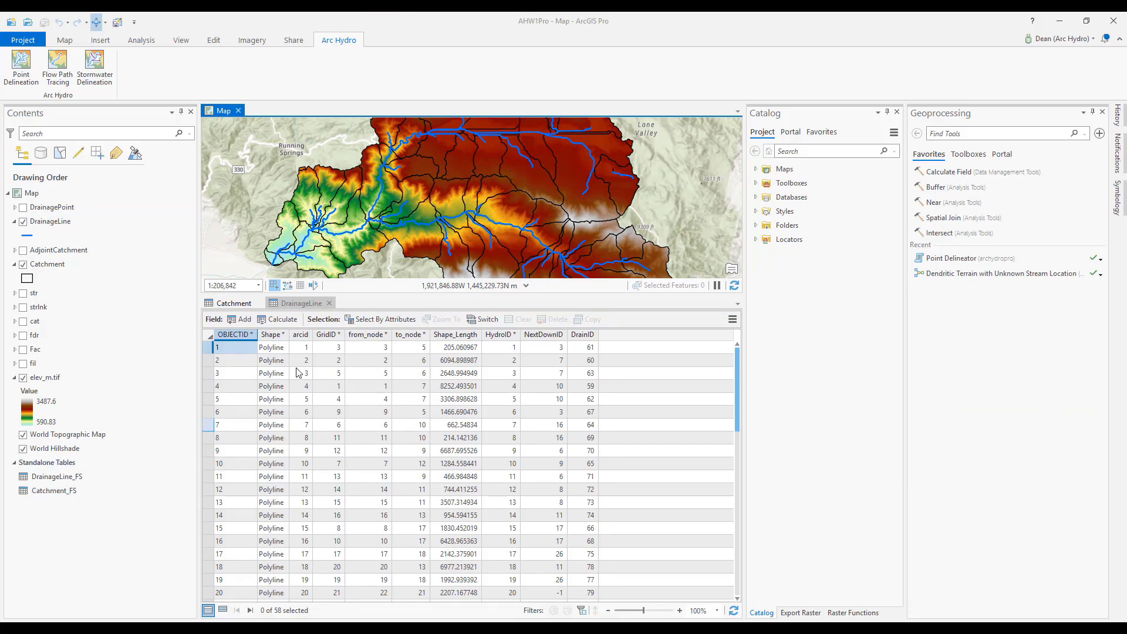
Close the DrainageLine and Catchment attribute tables and hide the elev_m.tif layer.
{"action": "left_click", "coordinate": [329, 303]}
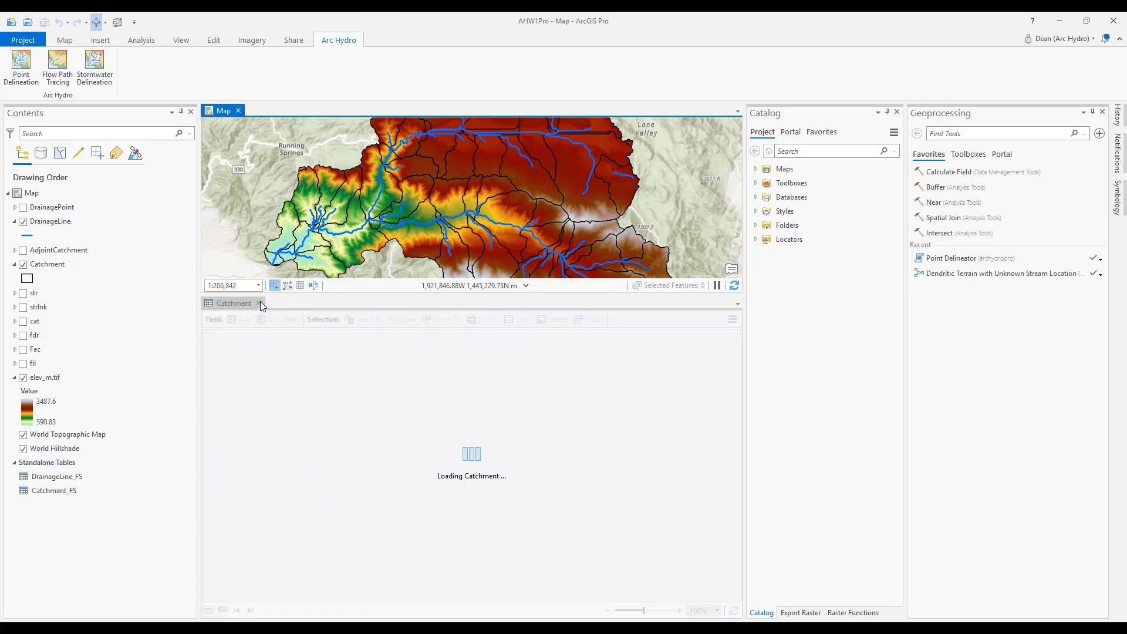
{"action": "left_click", "coordinate": [258, 303]}
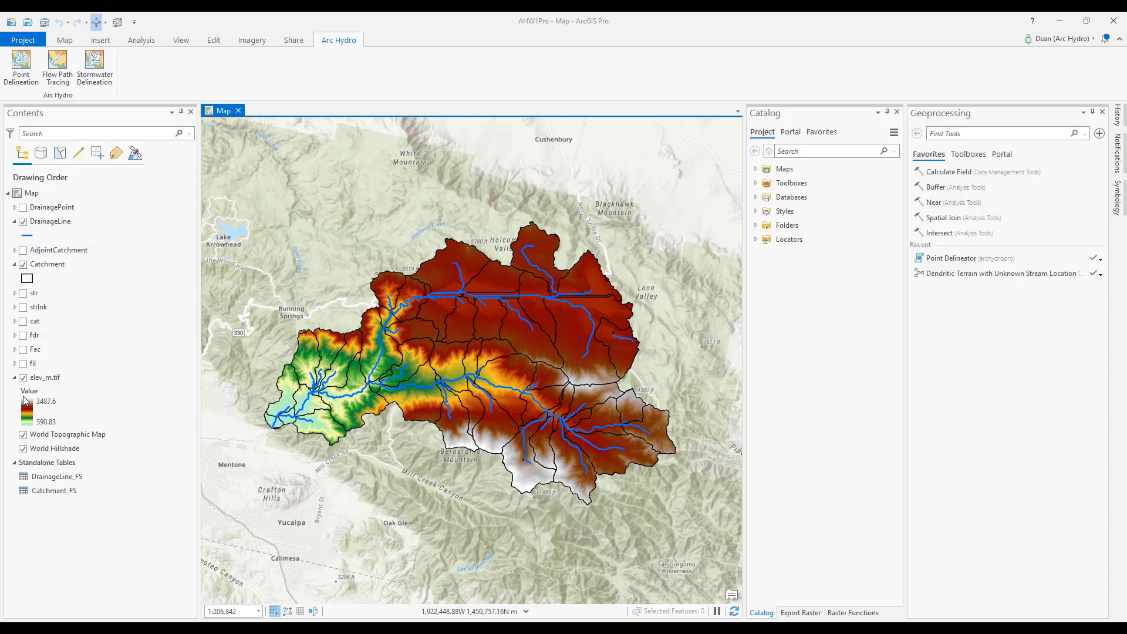
{"action": "left_click", "coordinate": [23, 378]}
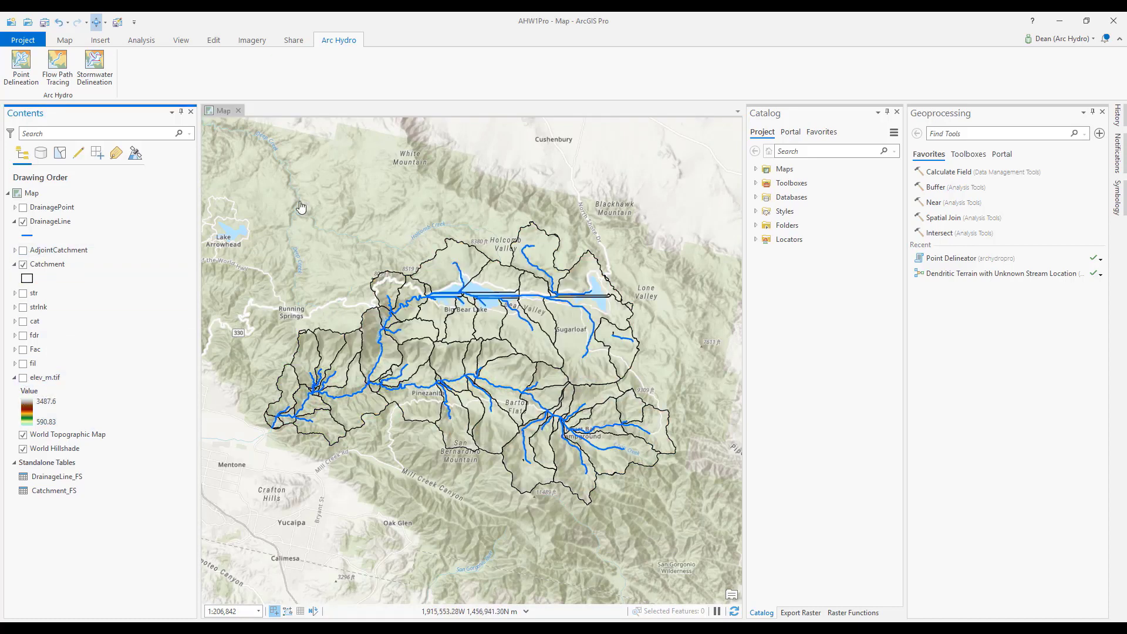
Start the Point Delineation tool and create a new editable points layer as its input batch point feature class.
{"action": "left_click", "coordinate": [20, 65]}
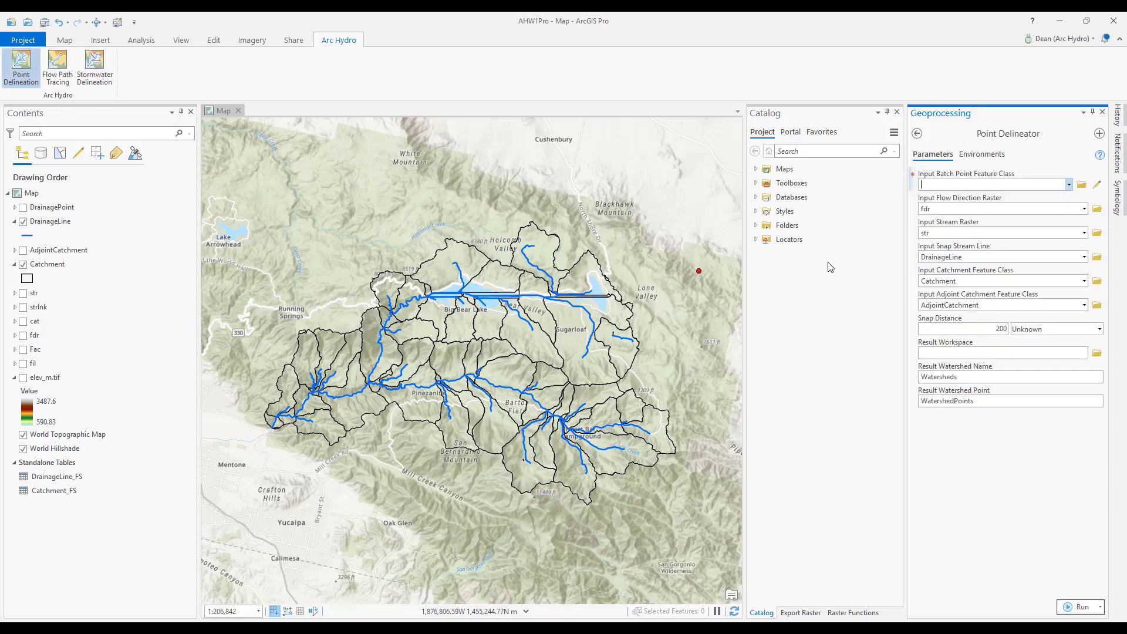
{"action": "left_click", "coordinate": [1097, 185]}
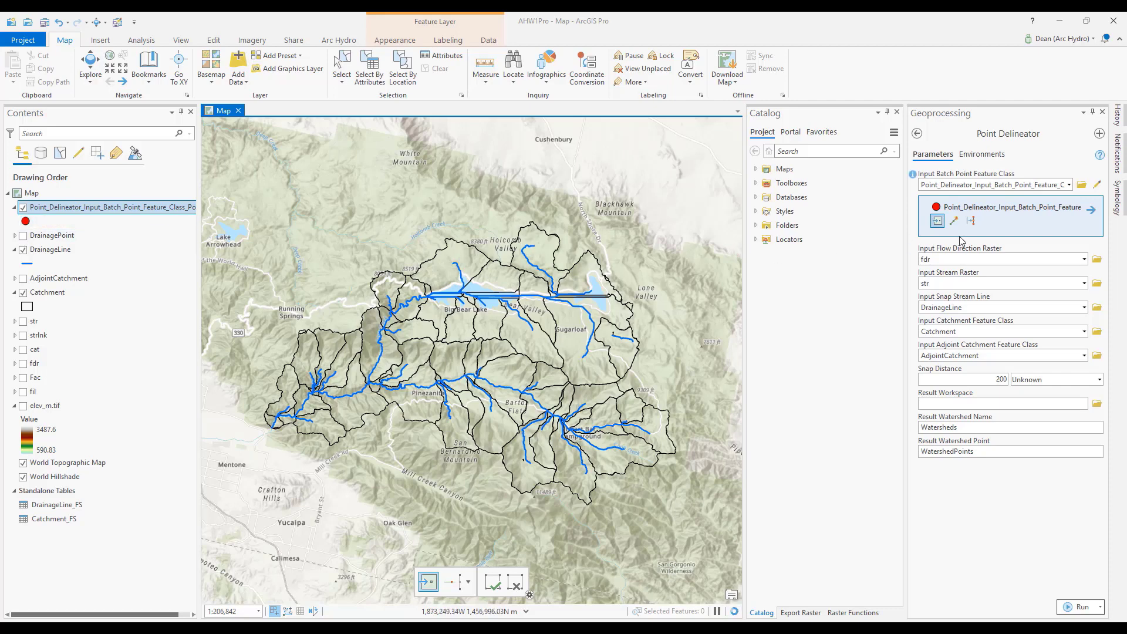
{"action": "left_click", "coordinate": [980, 224]}
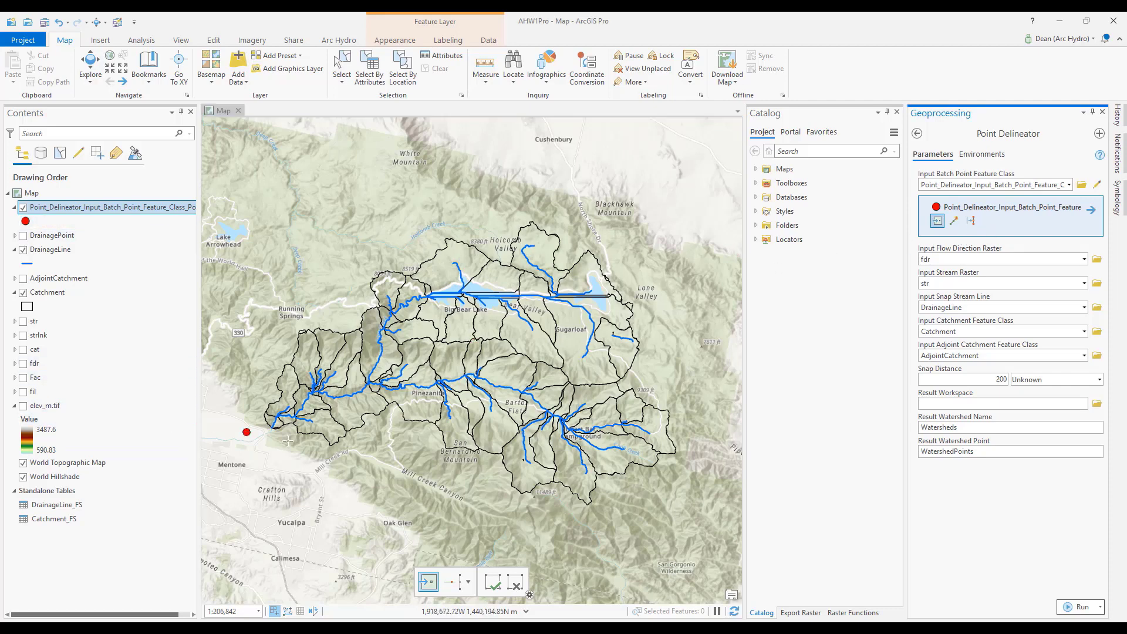
Place the batch point on the drainage line just downstream of Seven Oaks Reservoir and run the Point Delineator tool.
{"action": "scroll", "coordinate": [280, 421], "scroll_direction": "up", "scroll_amount": 10}
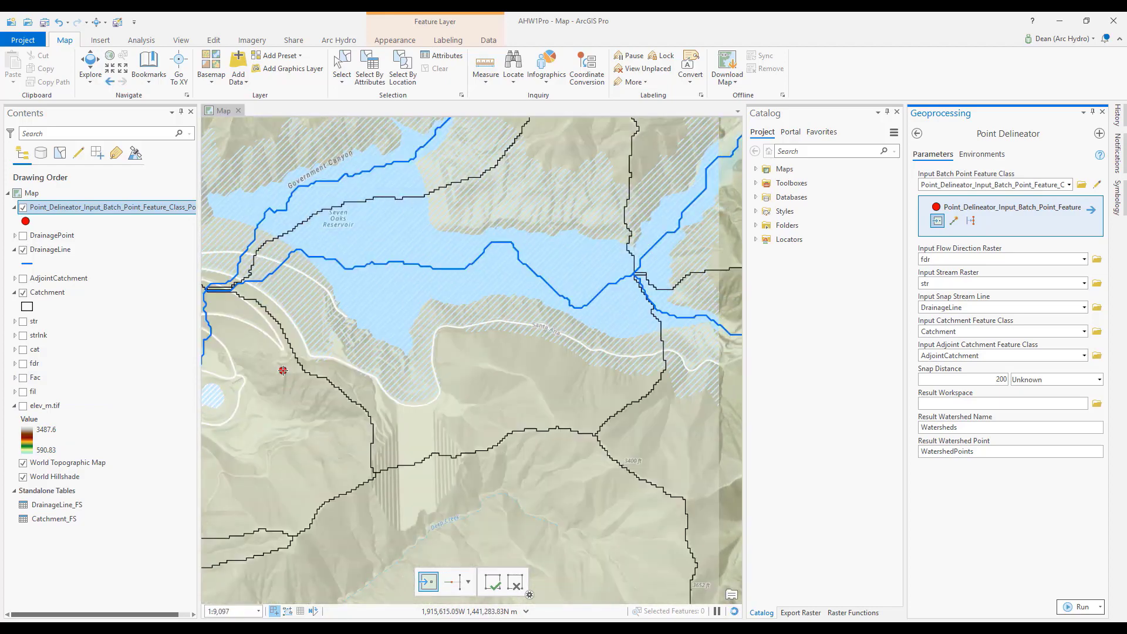
{"action": "left_click_drag", "start_coordinate": [283, 370], "coordinate": [508, 443]}
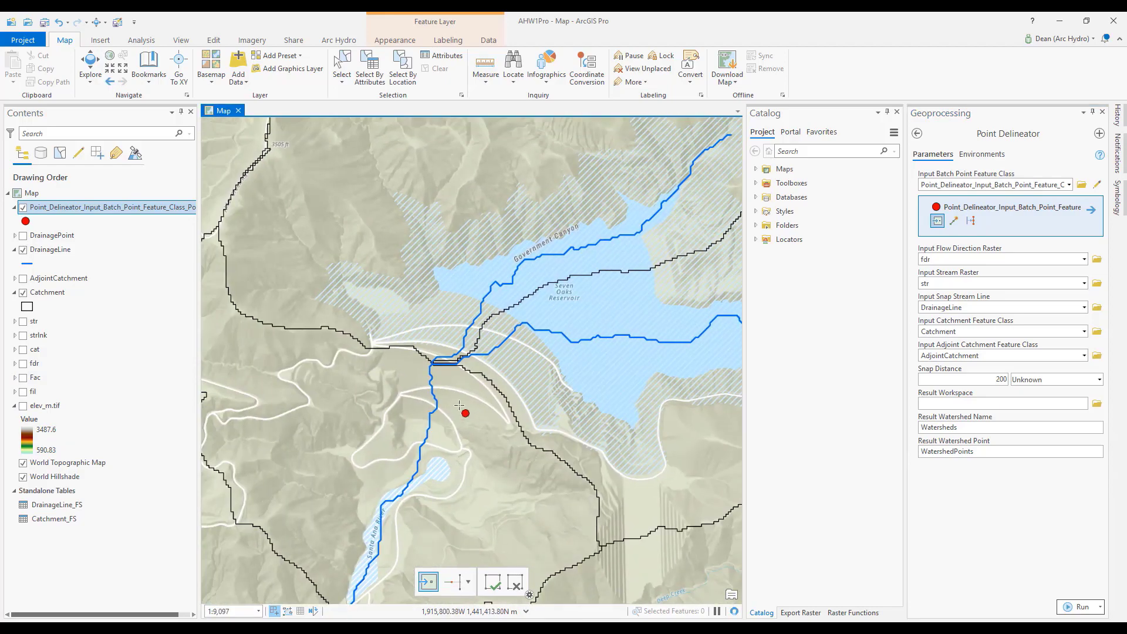
{"action": "left_click", "coordinate": [430, 374]}
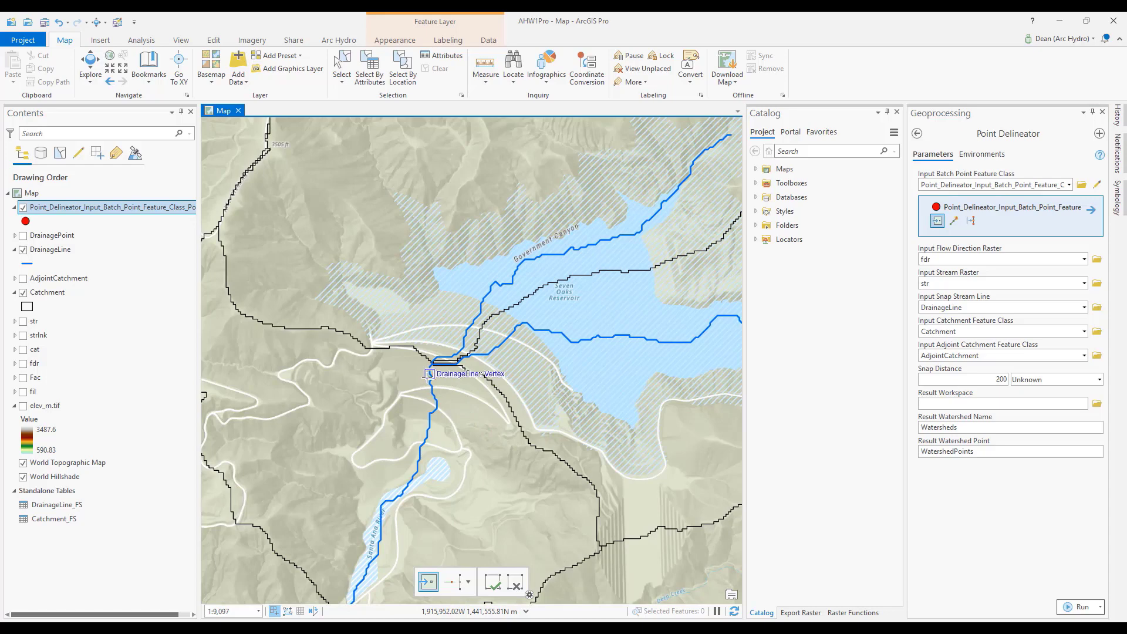
{"action": "left_click", "coordinate": [1079, 608]}
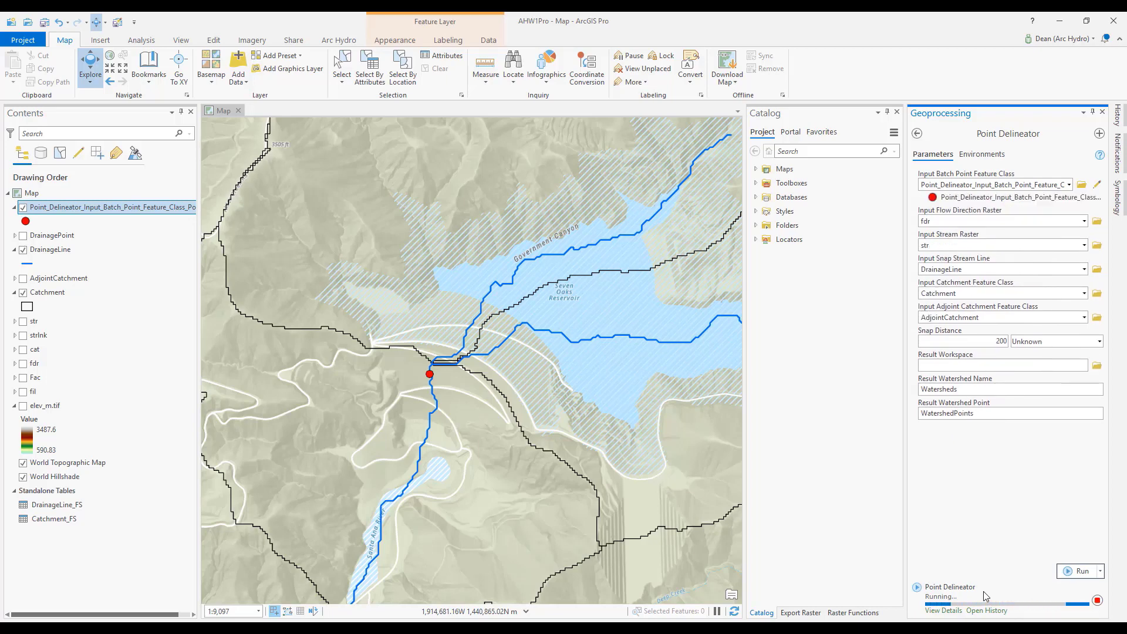
{"action": "mouse_move", "coordinate": [983, 590]}
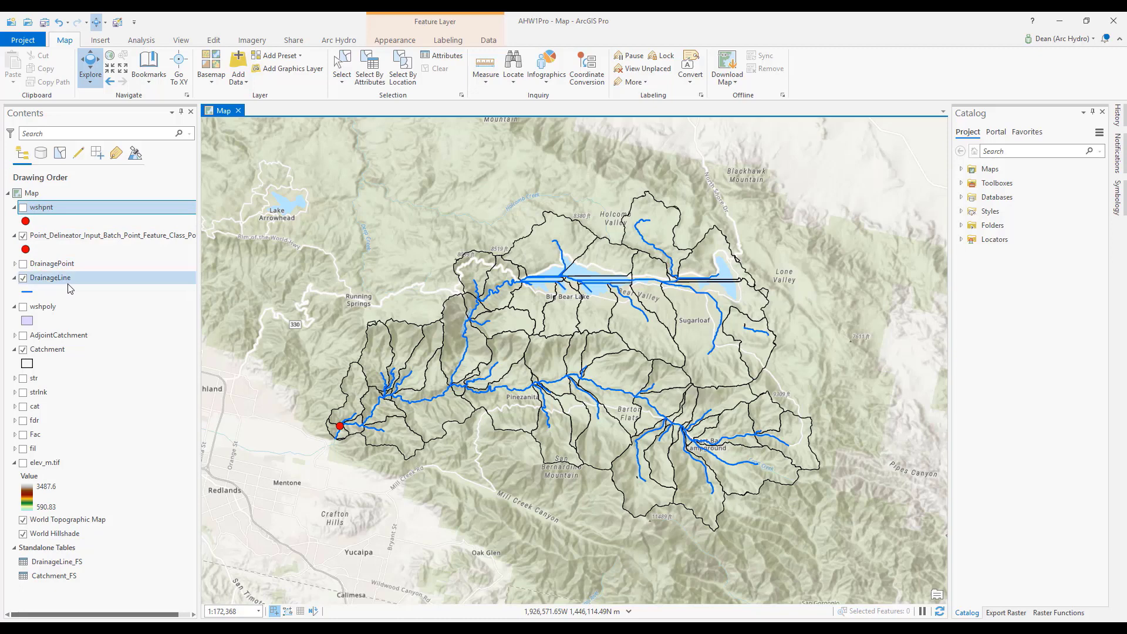
Show the wshpoly layer and inspect the delineated watershed, including the catchment along its eastern edge near Lone Valley.
{"action": "left_click", "coordinate": [24, 307]}
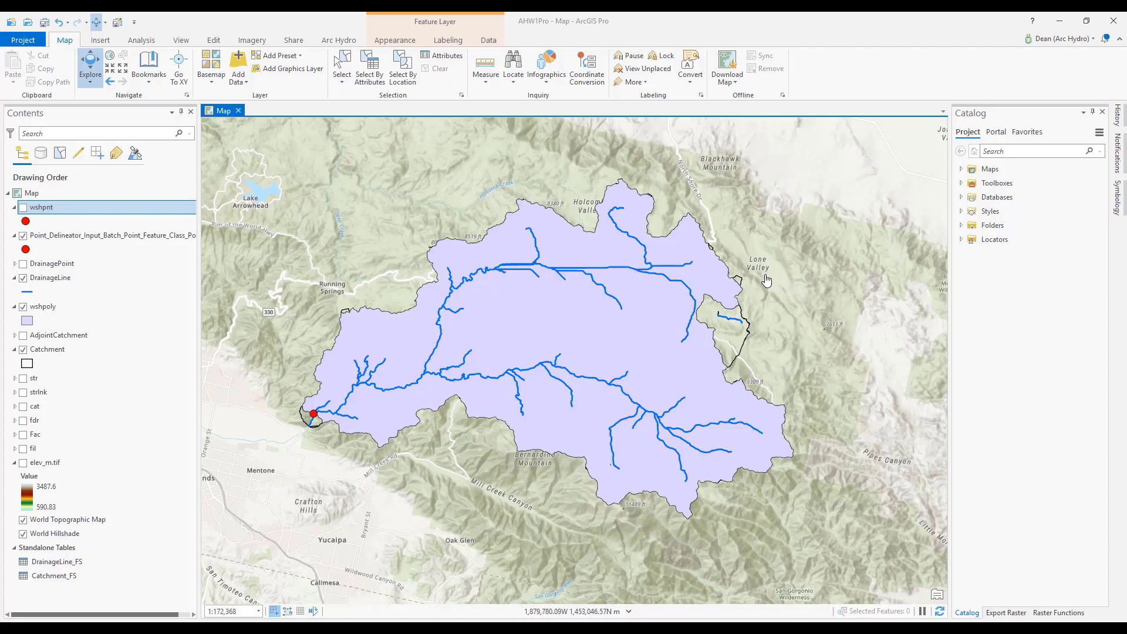
{"action": "scroll", "coordinate": [762, 327], "scroll_direction": "up", "scroll_amount": 5}
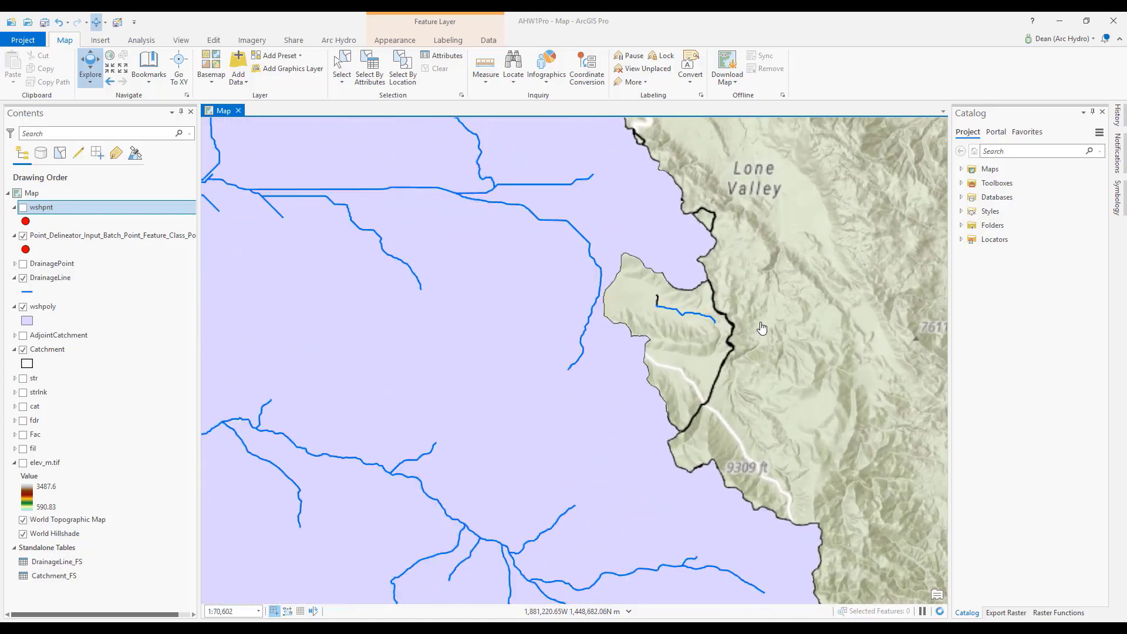
{"action": "left_click_drag", "start_coordinate": [812, 345], "coordinate": [613, 336]}
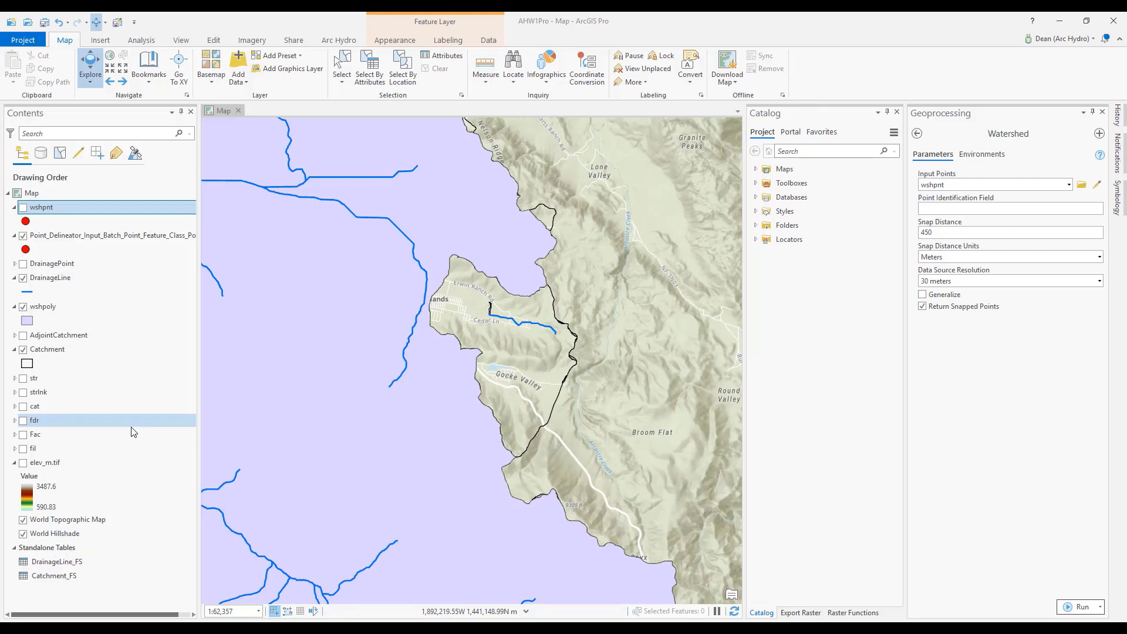
{"action": "scroll", "coordinate": [317, 404], "scroll_direction": "down", "scroll_amount": 4}
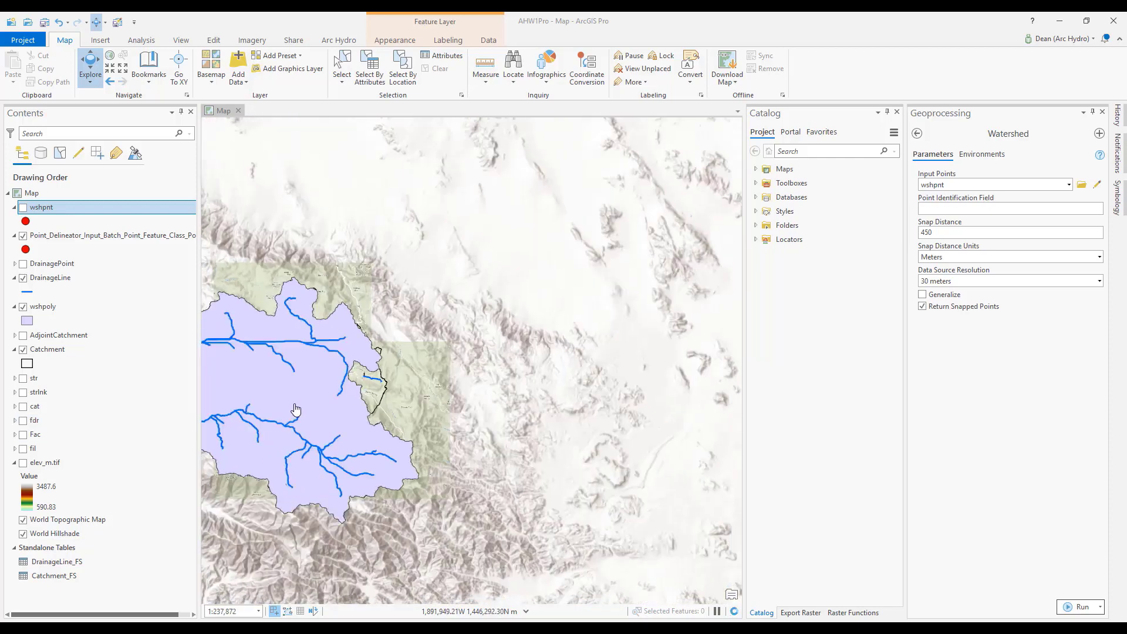
{"action": "left_click_drag", "start_coordinate": [296, 410], "coordinate": [502, 362]}
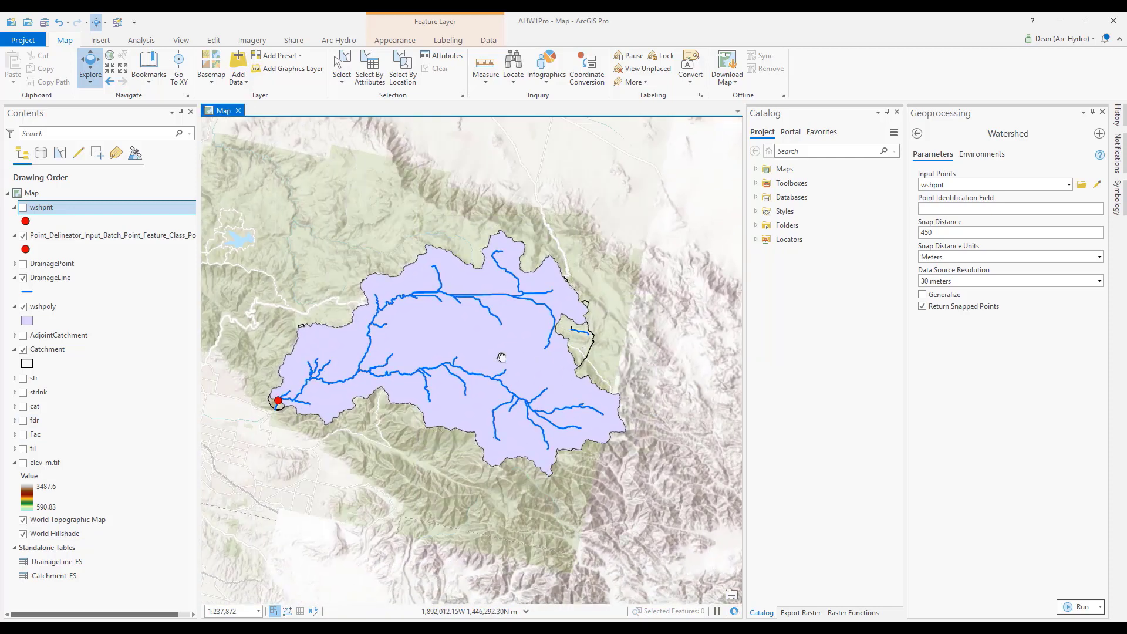
Open the ready-to-use Watershed hydrology tool and set wshpnt as its input points.
{"action": "left_click", "coordinate": [141, 40]}
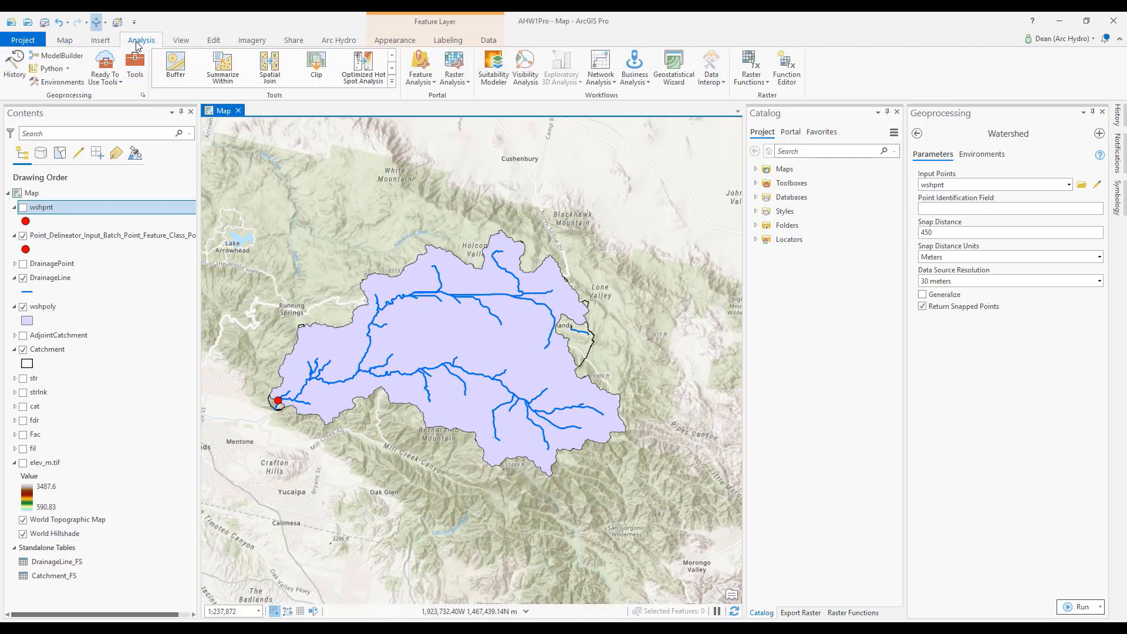
{"action": "left_click", "coordinate": [112, 82]}
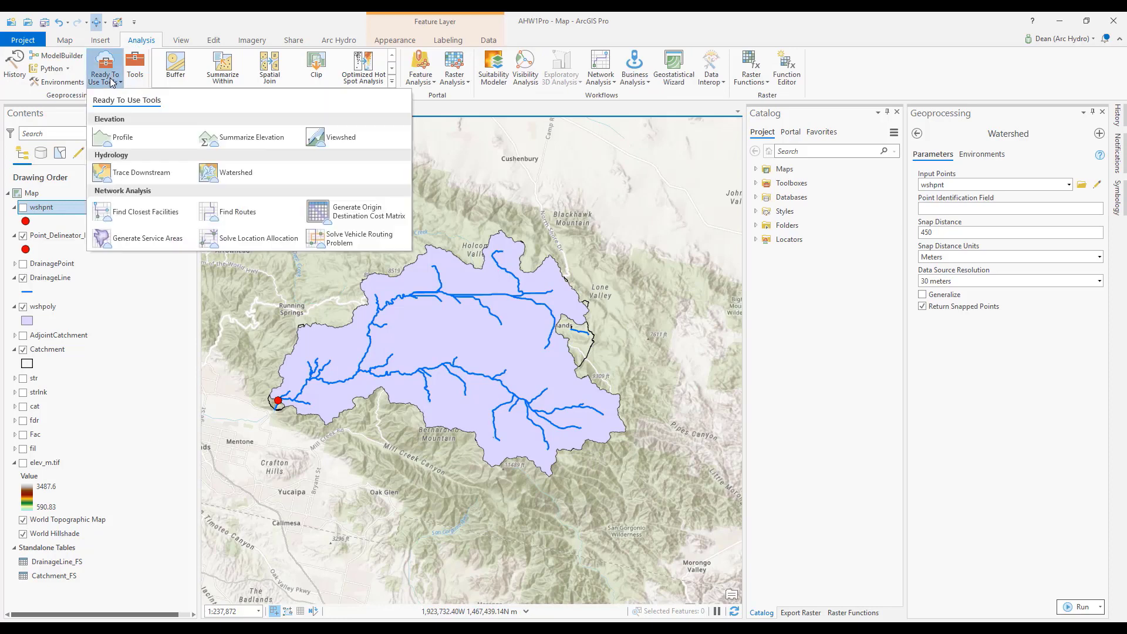
{"action": "left_click", "coordinate": [213, 175]}
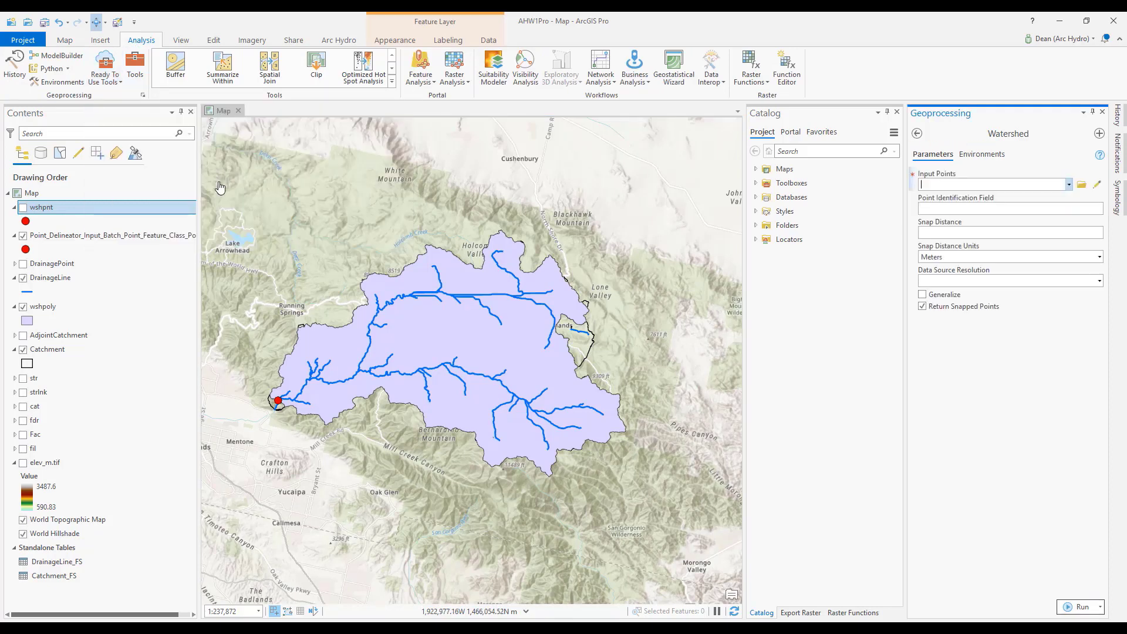
{"action": "left_click", "coordinate": [1046, 185]}
{"action": "left_click", "coordinate": [1068, 185]}
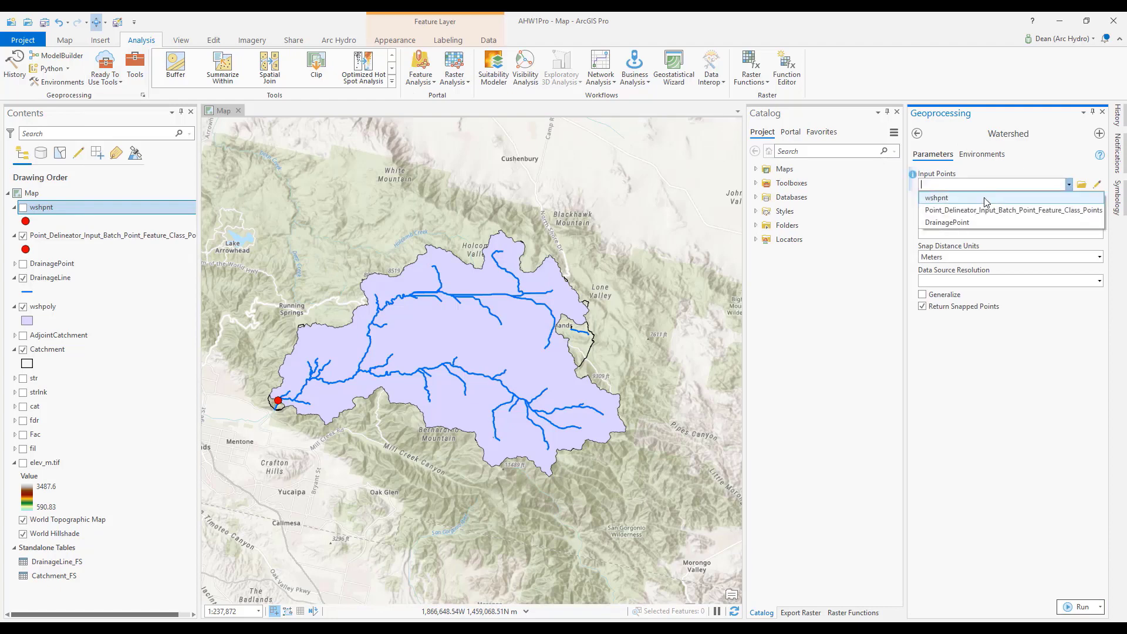
{"action": "left_click", "coordinate": [986, 198]}
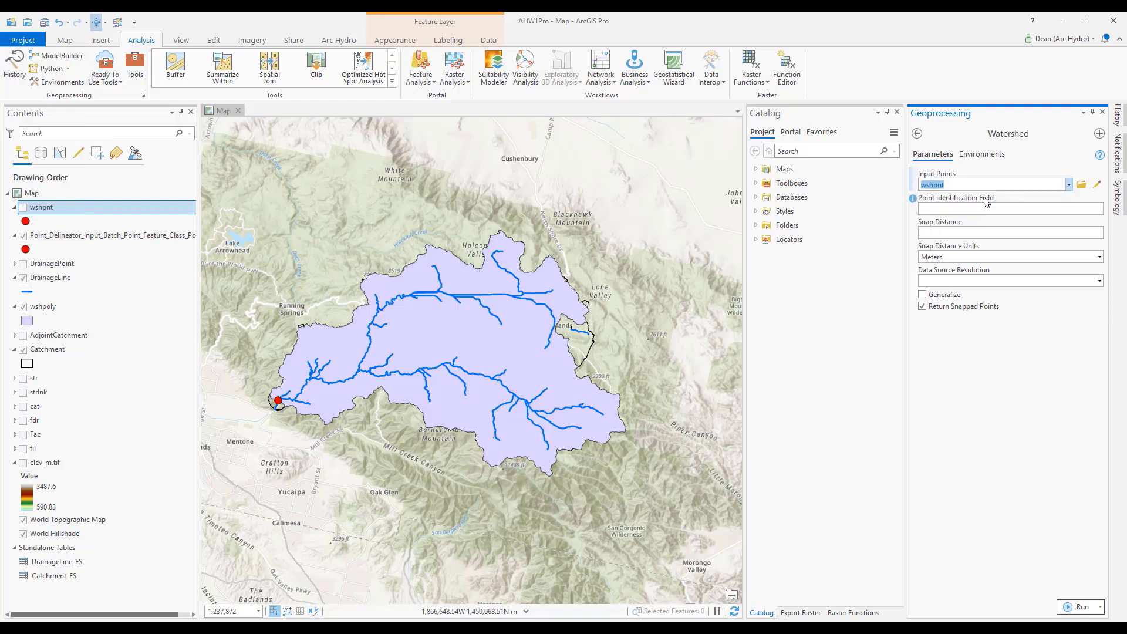
Set the snap distance to 450 meters and the data source resolution to 30 meters, and run the Watershed tool.
{"action": "left_click", "coordinate": [993, 233]}
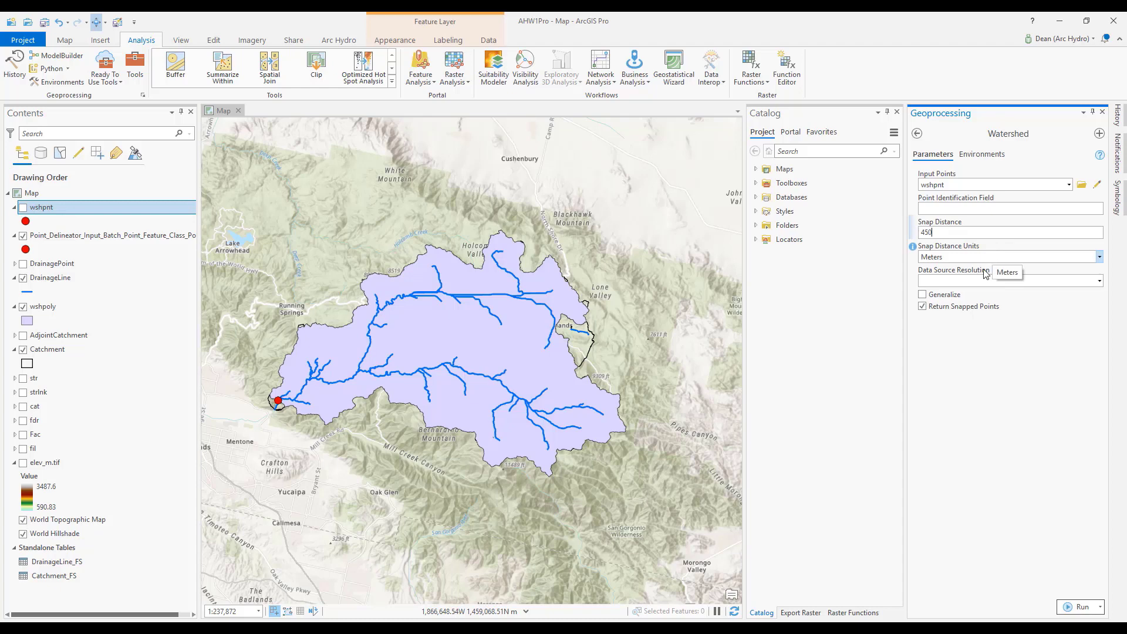
{"action": "left_click", "coordinate": [1098, 283]}
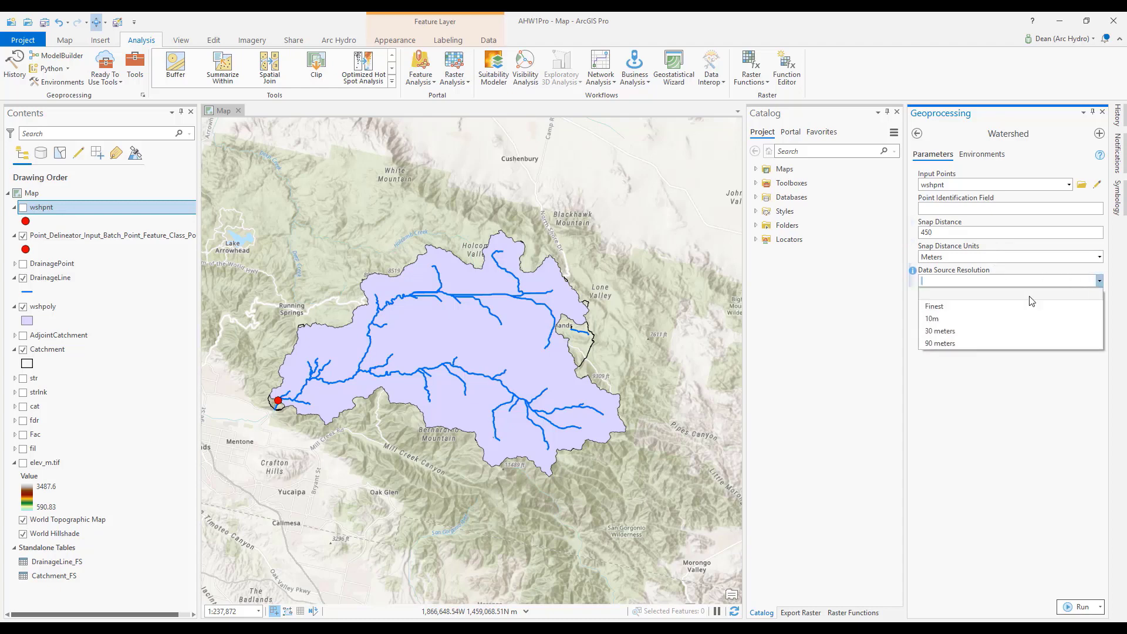
{"action": "left_click", "coordinate": [967, 333]}
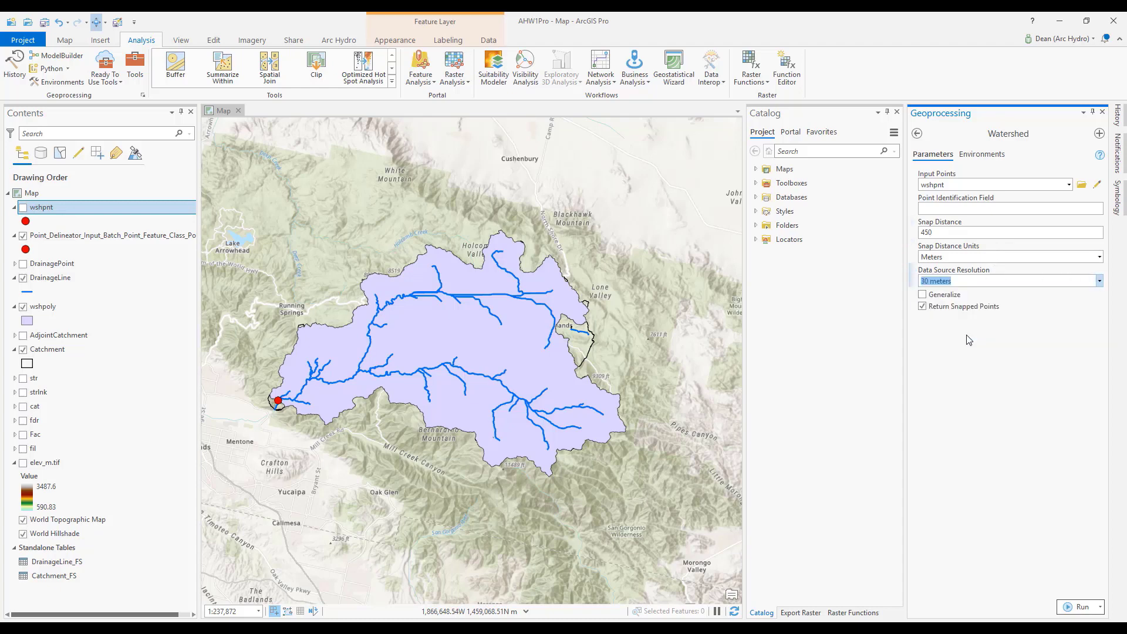
{"action": "left_click", "coordinate": [1082, 608]}
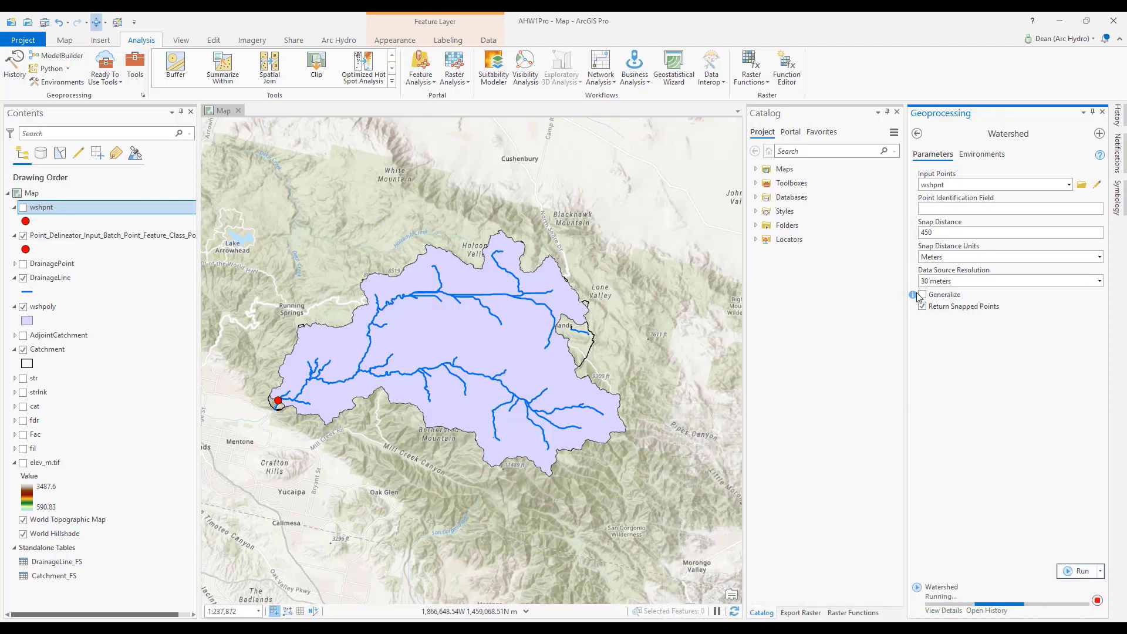
{"action": "mouse_move", "coordinate": [918, 299]}
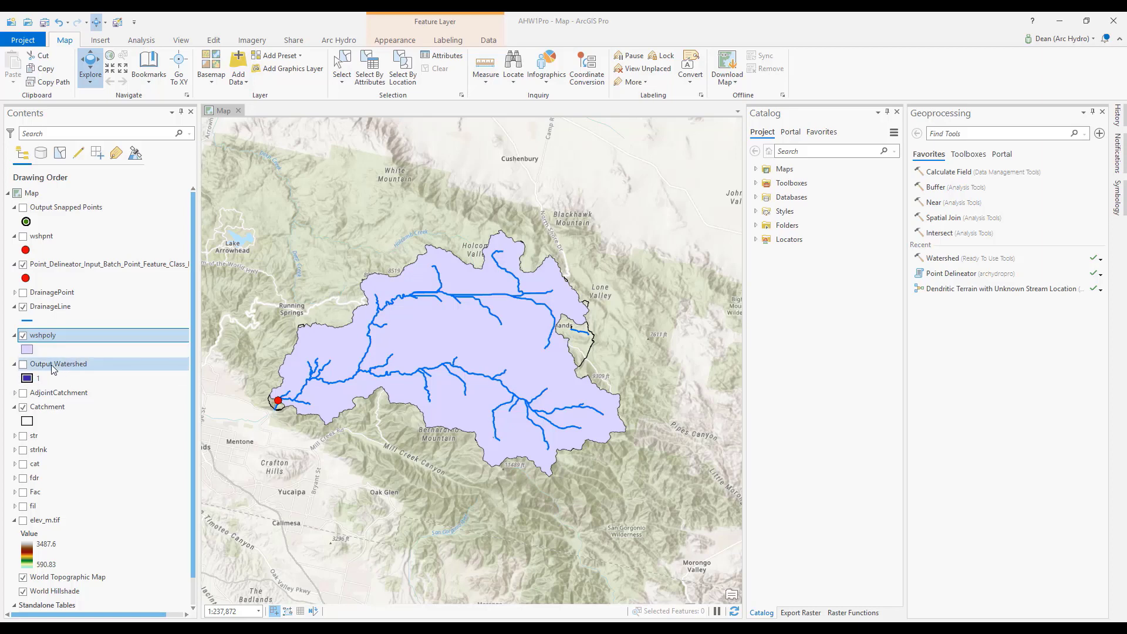
Show the Output Watershed layer and restyle wshpoly with the unfilled black outline symbol, recolored to a red outline.
{"action": "left_click", "coordinate": [23, 365]}
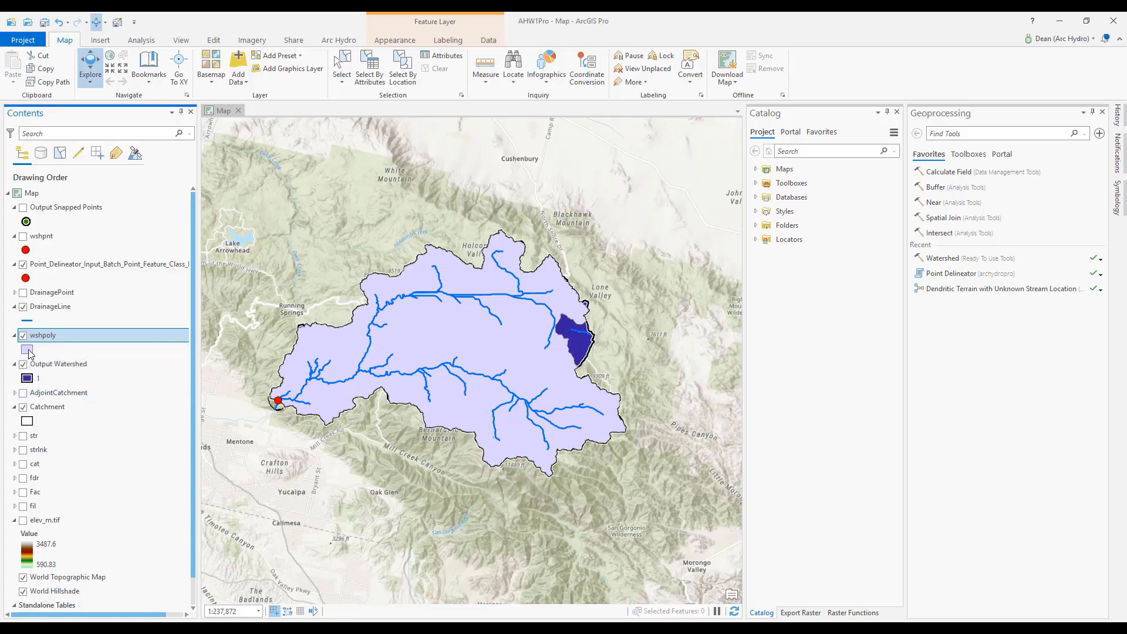
{"action": "left_click", "coordinate": [28, 350]}
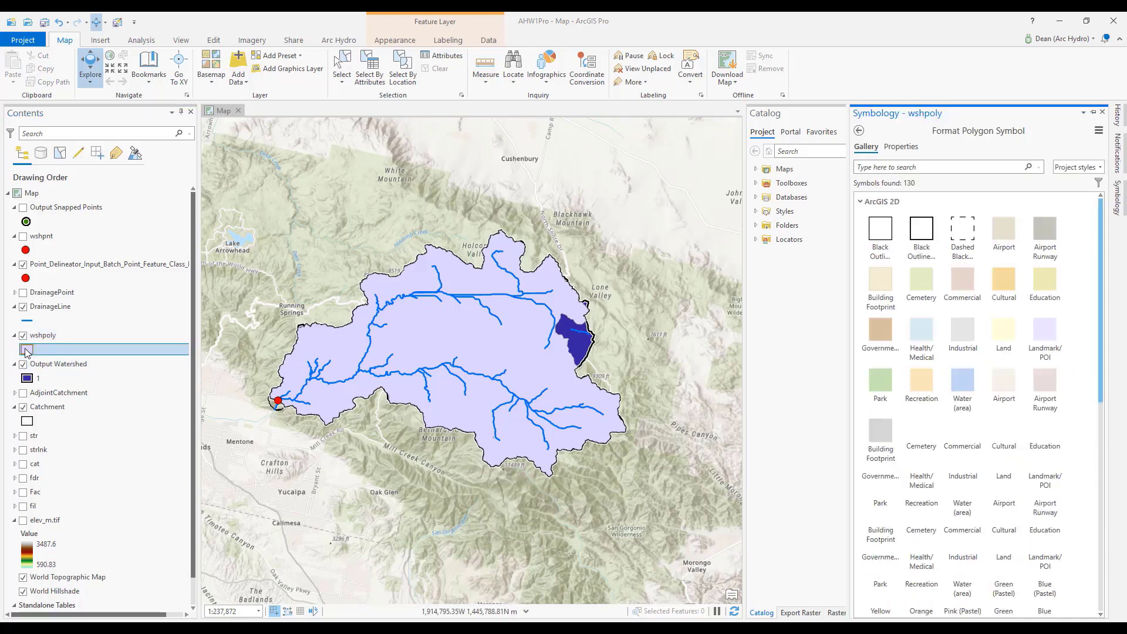
{"action": "left_click", "coordinate": [882, 235]}
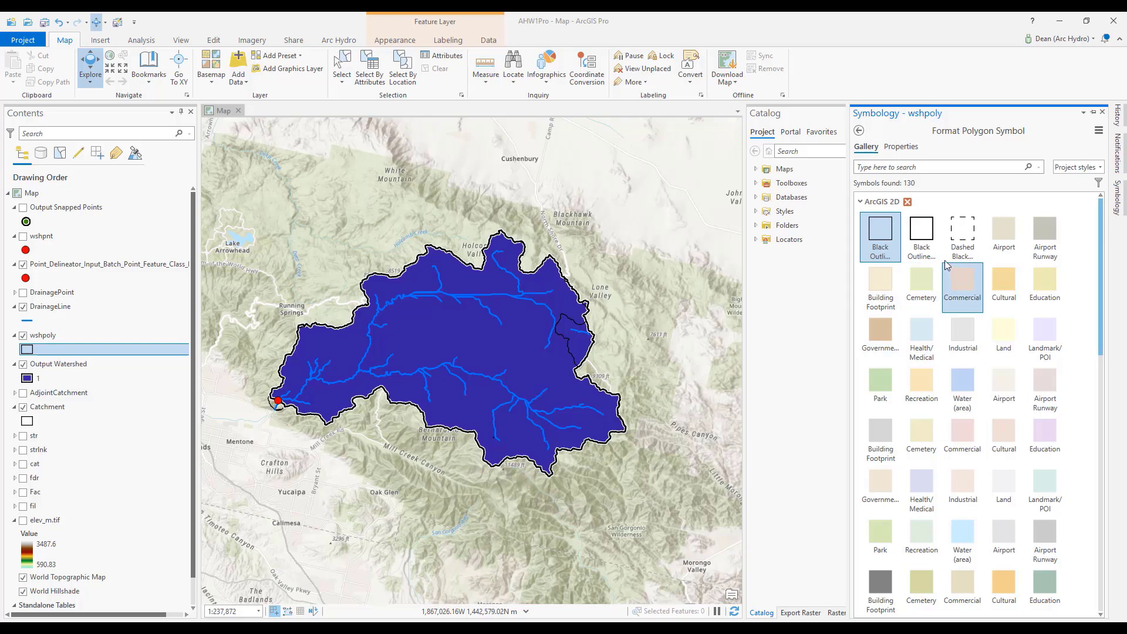
{"action": "left_click", "coordinate": [902, 147]}
{"action": "left_click", "coordinate": [1092, 235]}
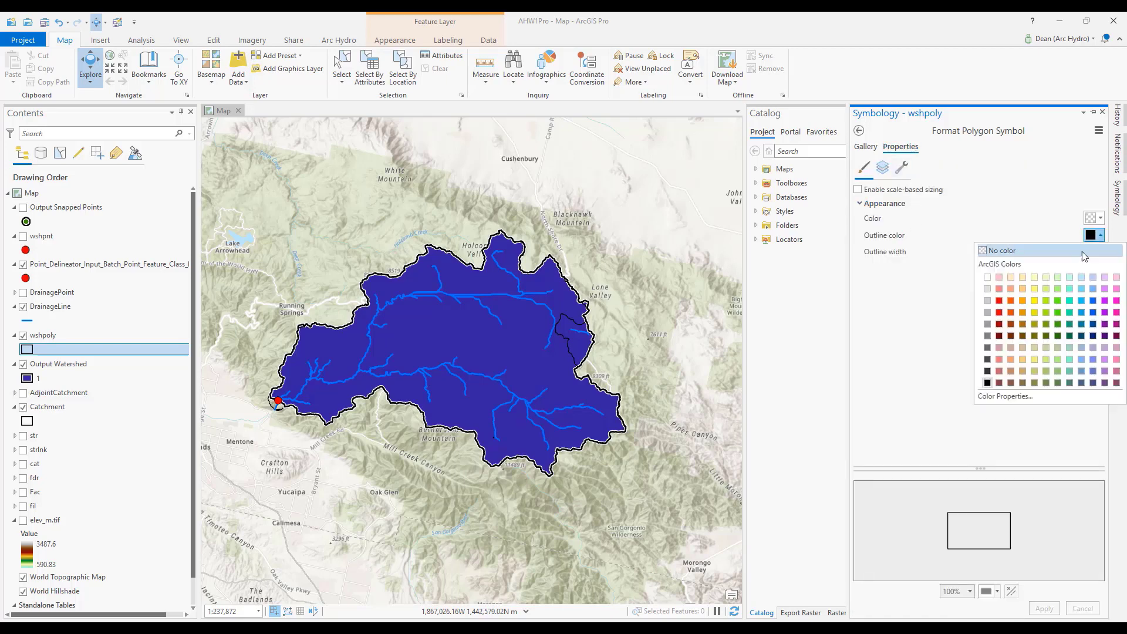
{"action": "left_click", "coordinate": [1001, 311]}
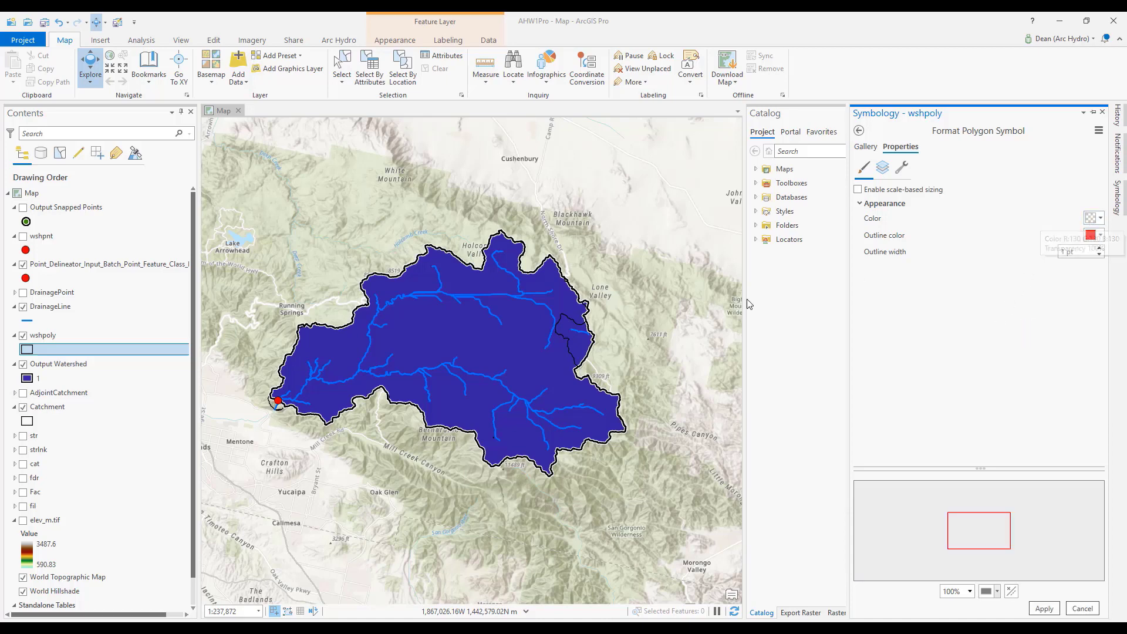
{"action": "left_click", "coordinate": [1043, 609]}
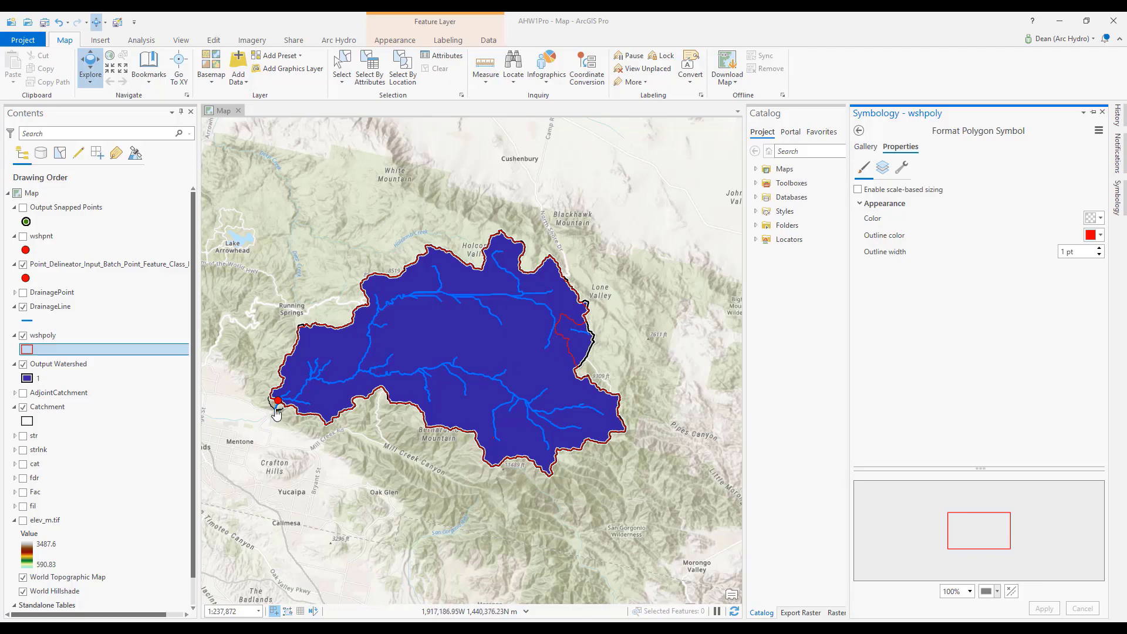
Compare the wshpoly and Output Watershed boundaries around the outlet point and along the western part of the watershed.
{"action": "scroll", "coordinate": [276, 413], "scroll_direction": "up", "scroll_amount": 5}
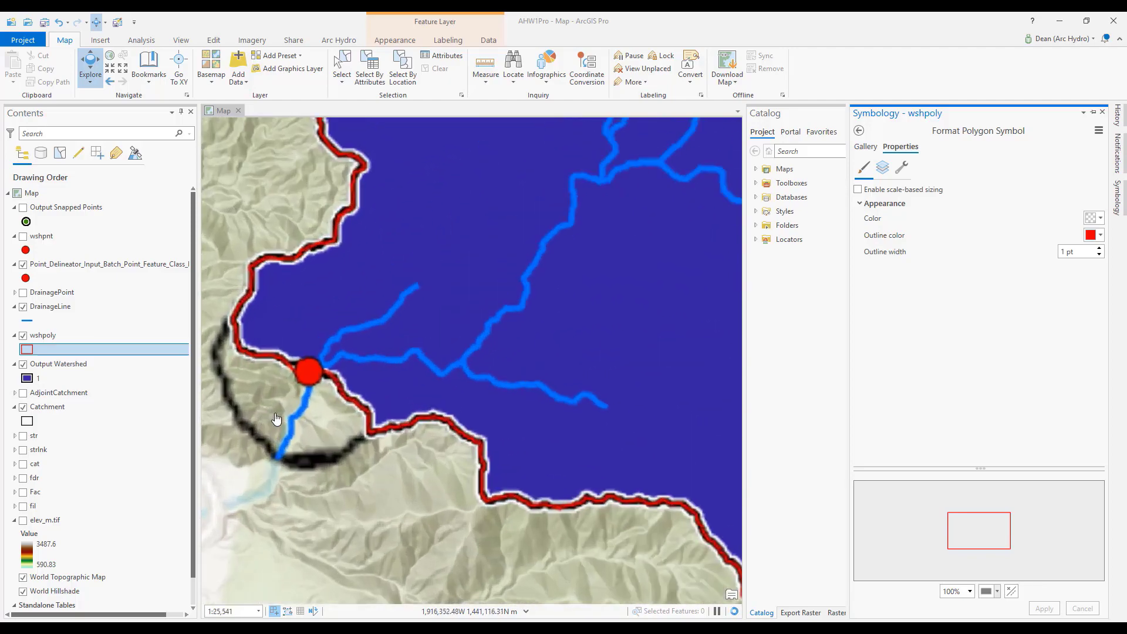
{"action": "scroll", "coordinate": [277, 419], "scroll_direction": "up", "scroll_amount": 2}
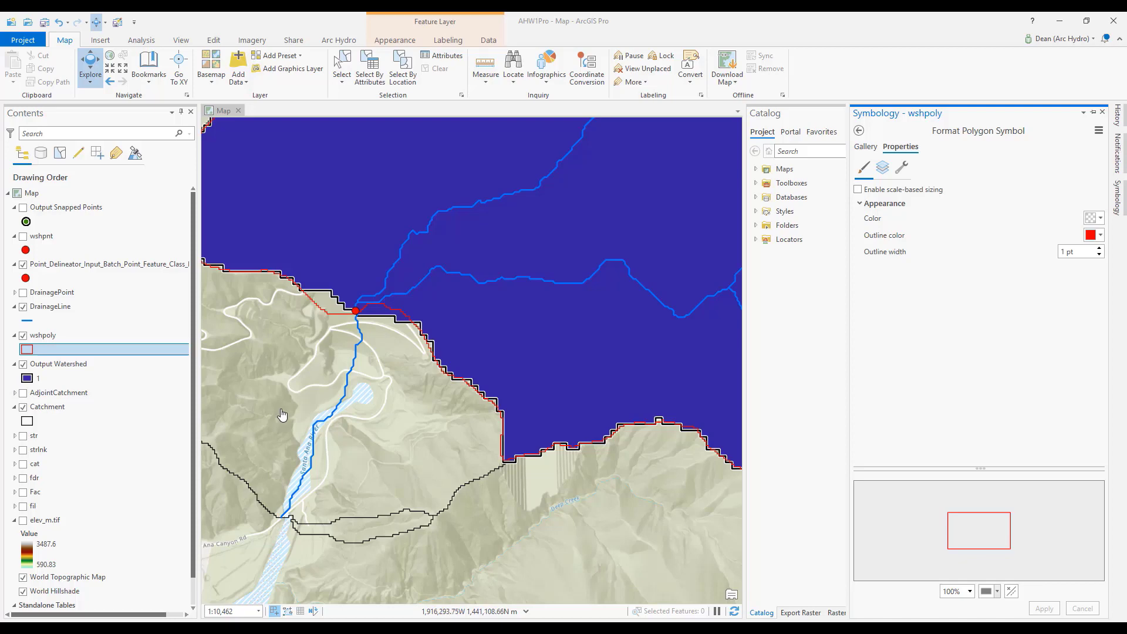
{"action": "scroll", "coordinate": [350, 433], "scroll_direction": "down", "scroll_amount": 2}
{"action": "scroll", "coordinate": [351, 432], "scroll_direction": "down", "scroll_amount": 3}
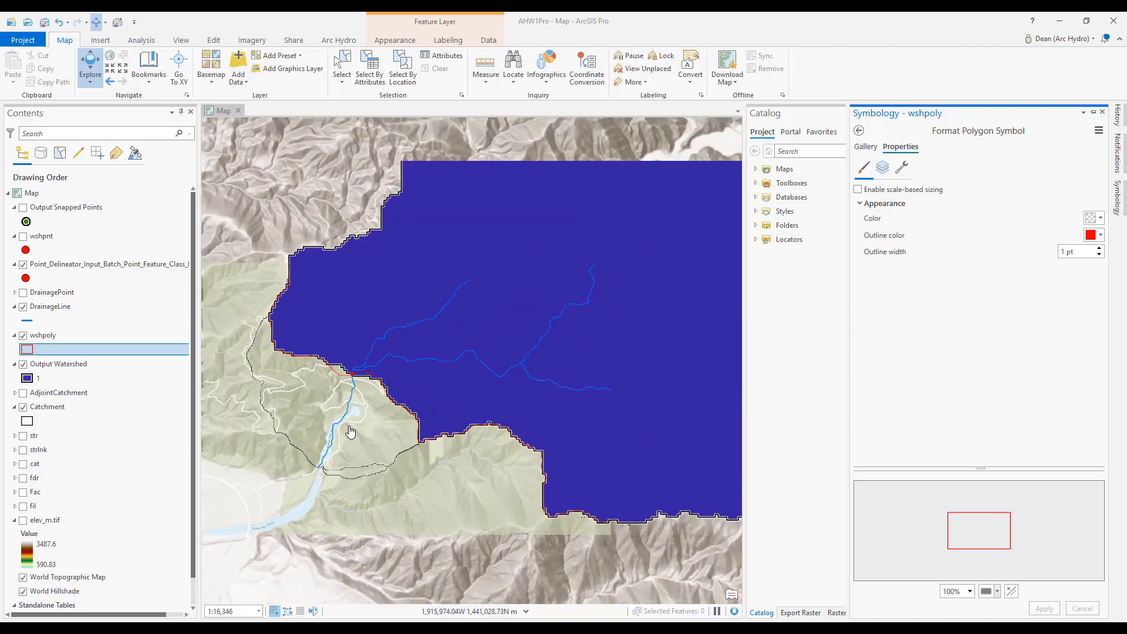
{"action": "scroll", "coordinate": [421, 418], "scroll_direction": "up", "scroll_amount": 2}
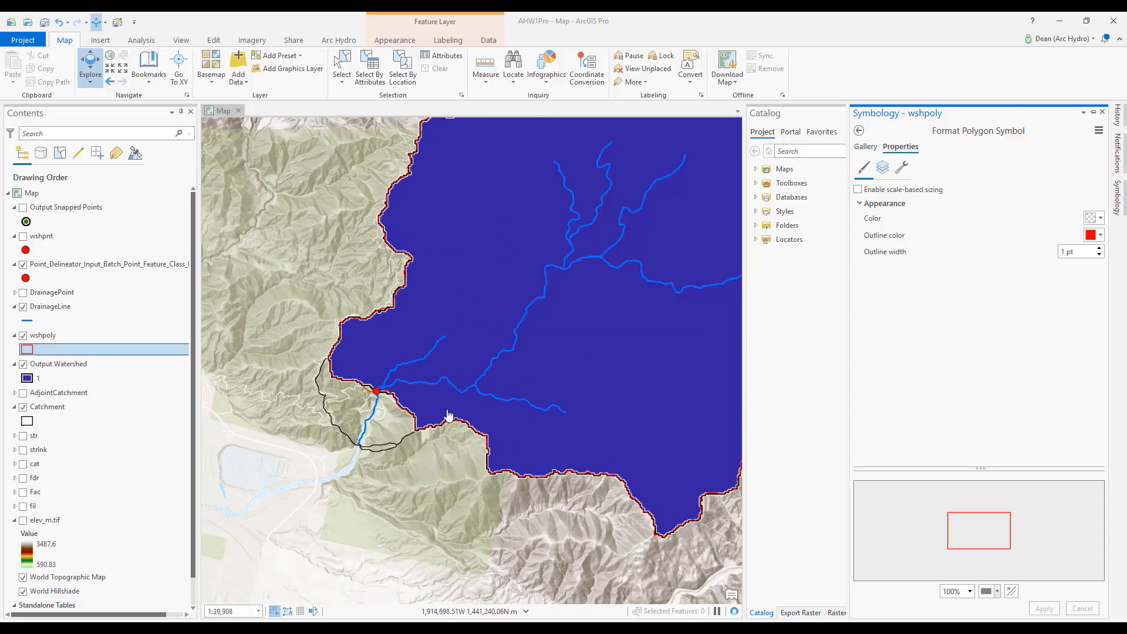
{"action": "scroll", "coordinate": [537, 395], "scroll_direction": "down", "scroll_amount": 2}
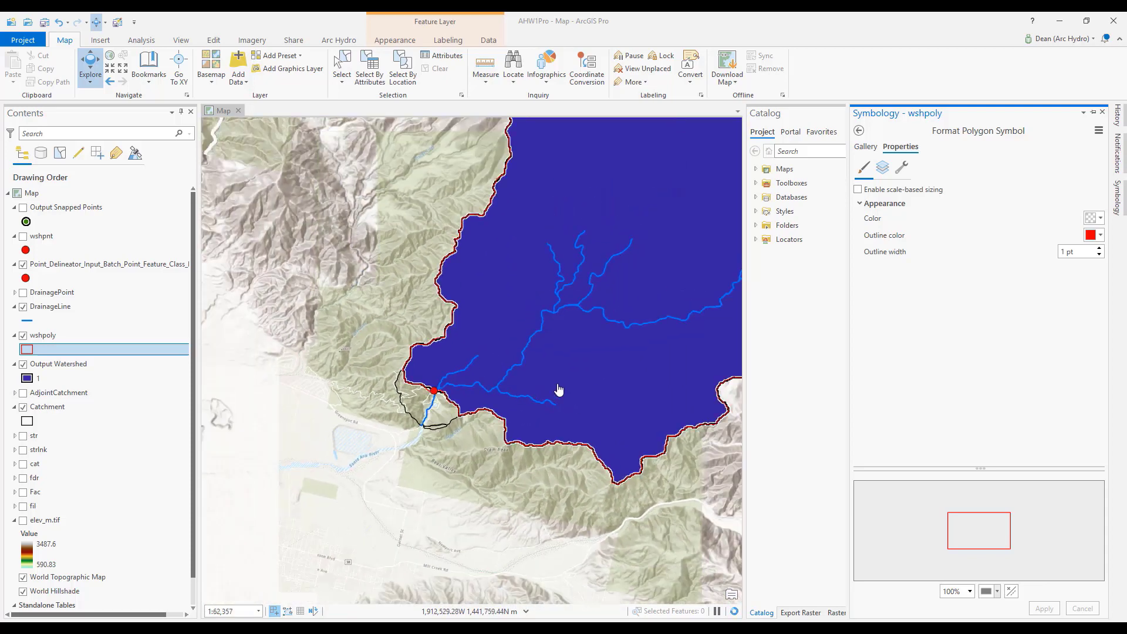
{"action": "left_click_drag", "start_coordinate": [510, 403], "coordinate": [442, 422]}
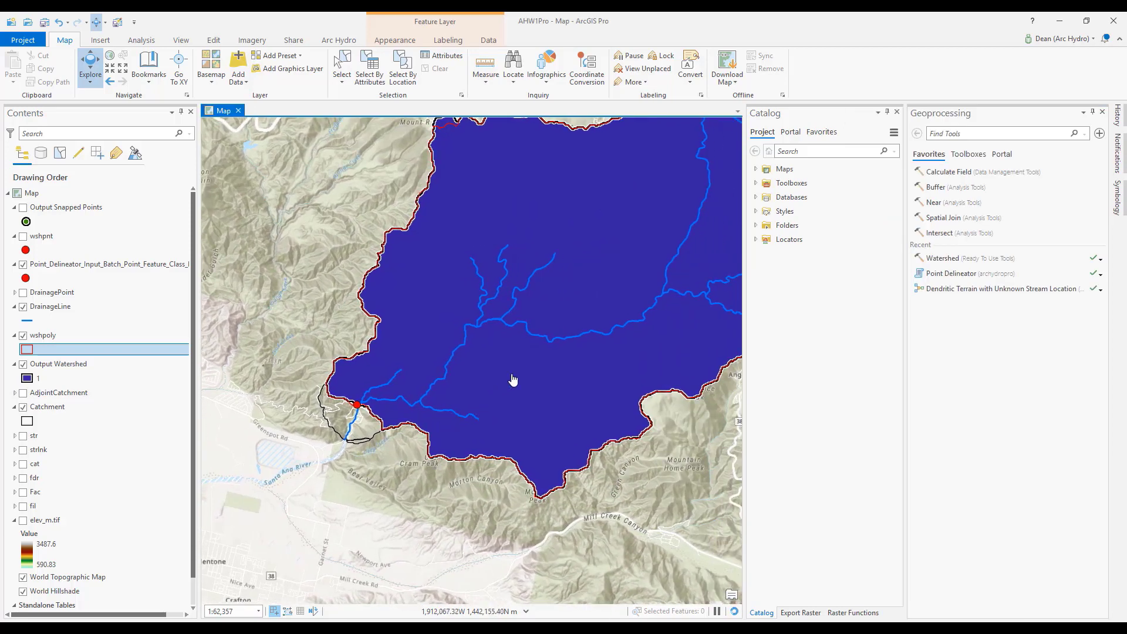
{"action": "scroll", "coordinate": [526, 372], "scroll_direction": "down", "scroll_amount": 2}
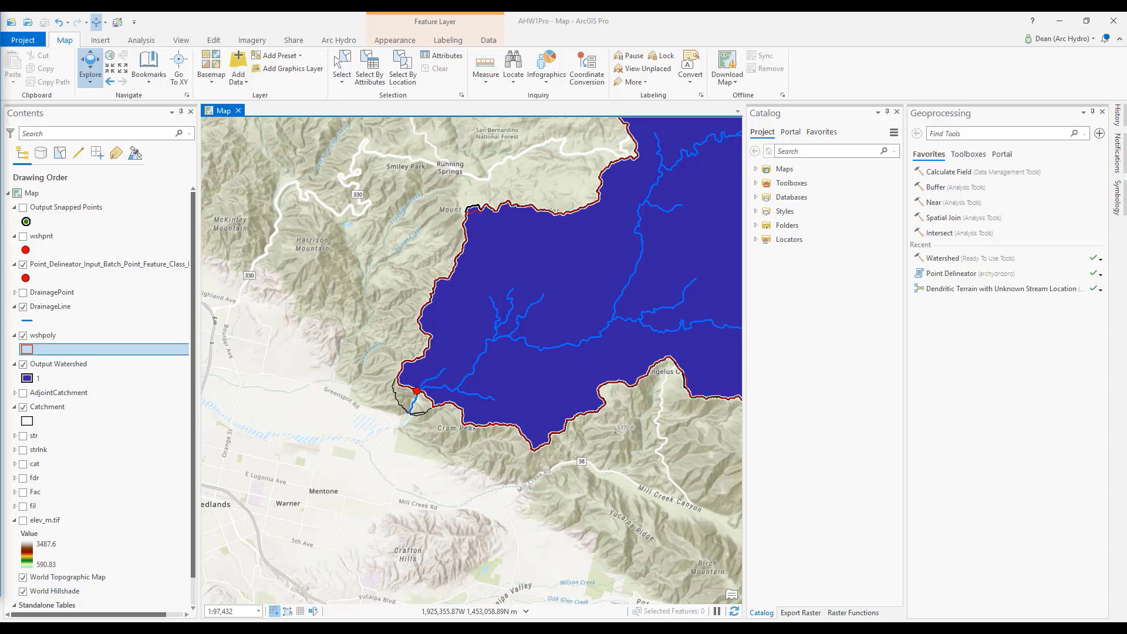
Switch to the ArcGIS Online organization site in the browser and open its map viewer.
{"action": "left_click_drag", "start_coordinate": [0, 33], "coordinate": [586, 33]}
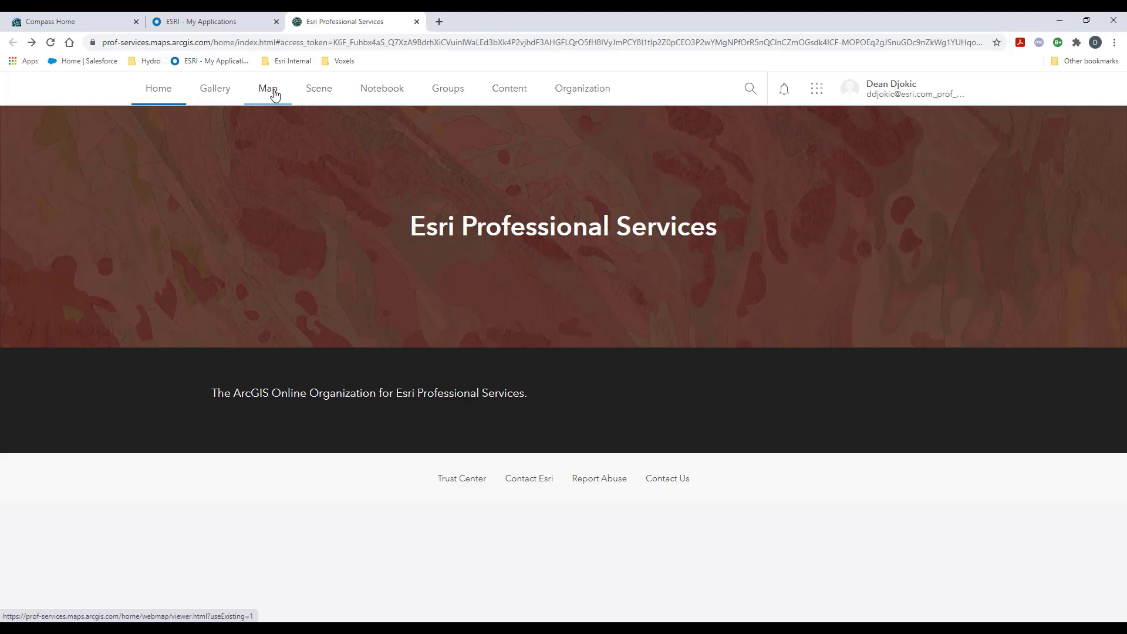
{"action": "left_click", "coordinate": [274, 94]}
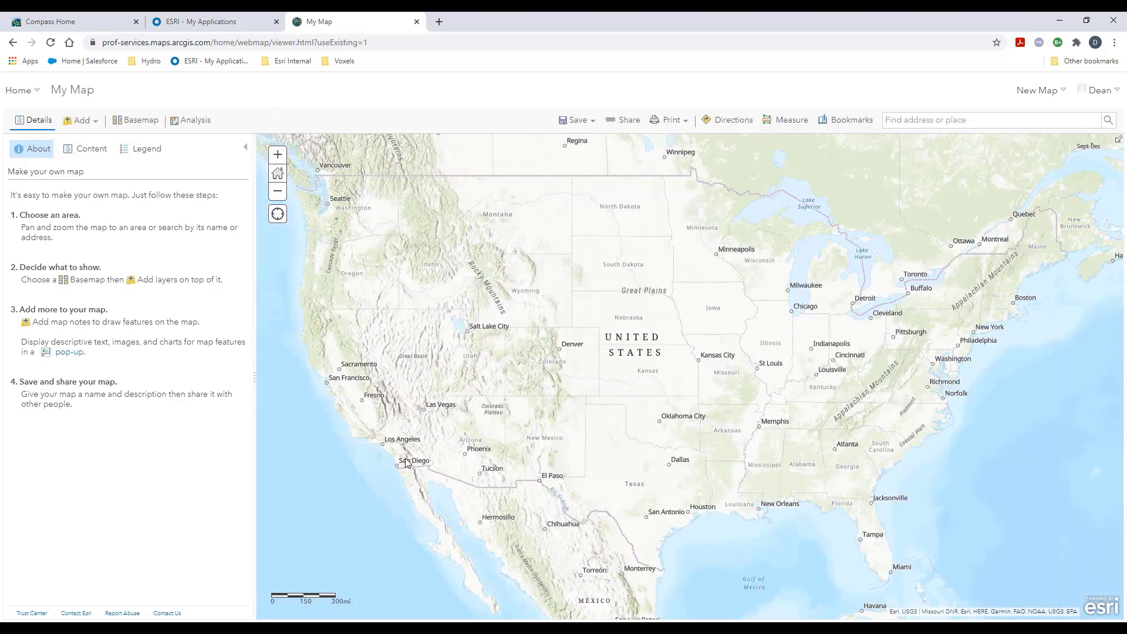
Bring the Santa Ana River just below Seven Oaks Reservoir into view and open the Create Watersheds analysis tool.
{"action": "scroll", "coordinate": [401, 456], "scroll_direction": "up", "scroll_amount": 3}
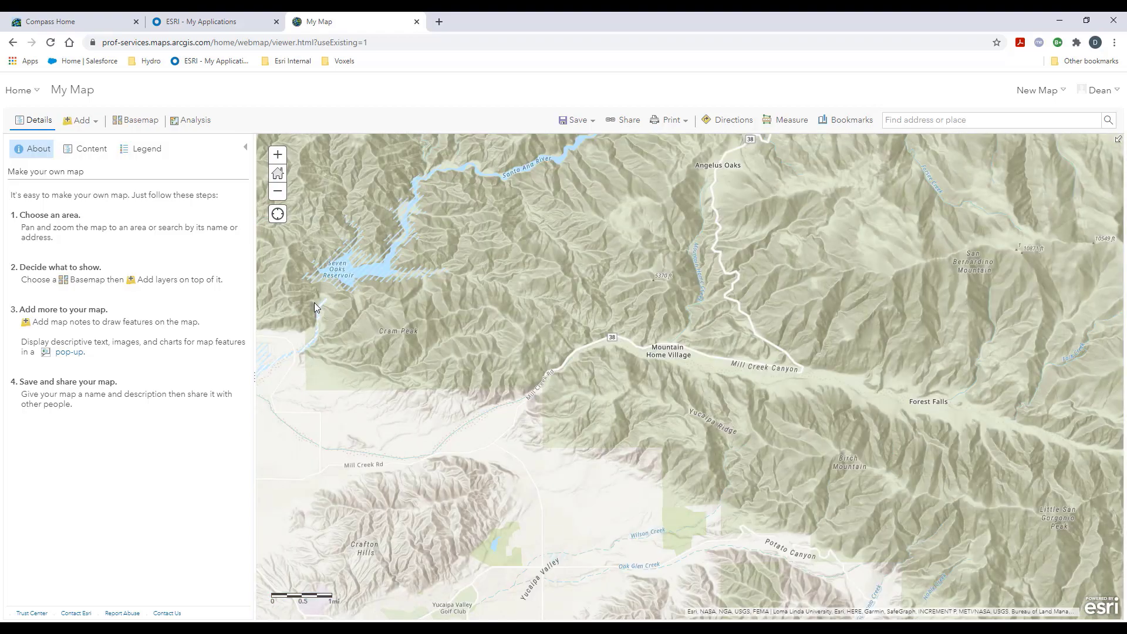
{"action": "left_click_drag", "start_coordinate": [315, 302], "coordinate": [468, 408]}
{"action": "scroll", "coordinate": [467, 407], "scroll_direction": "up", "scroll_amount": 2}
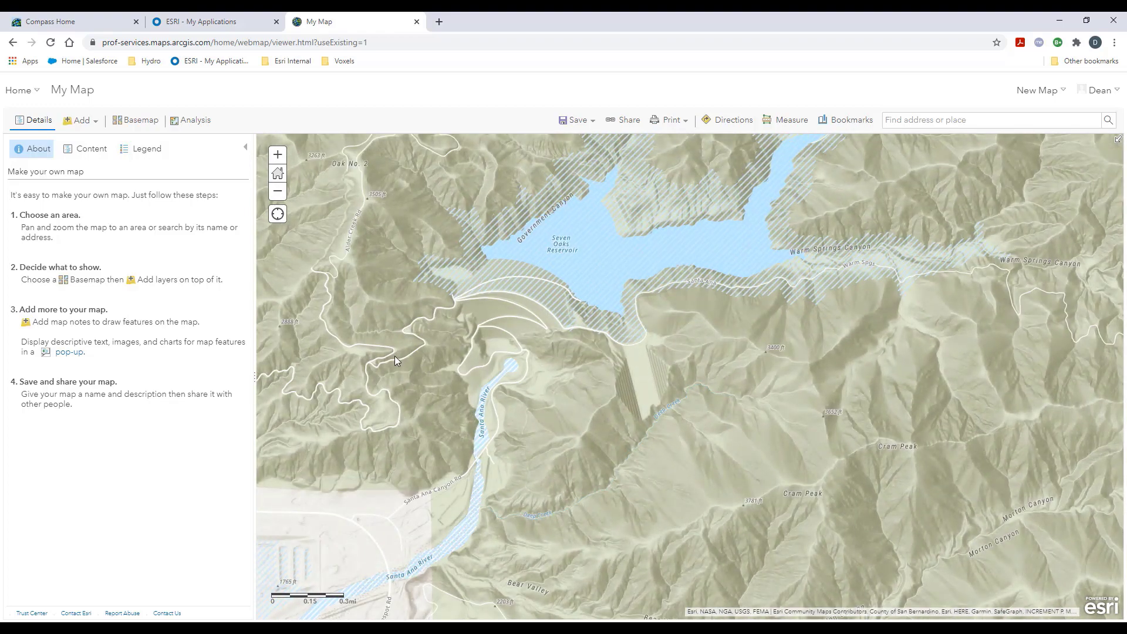
{"action": "left_click", "coordinate": [199, 121]}
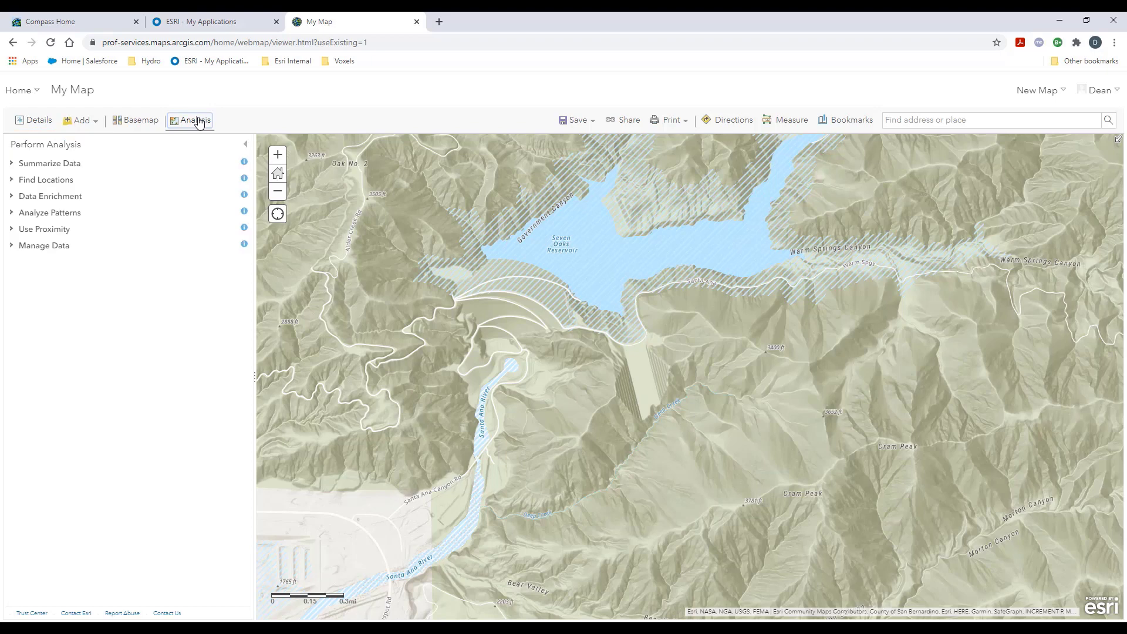
{"action": "left_click", "coordinate": [53, 184]}
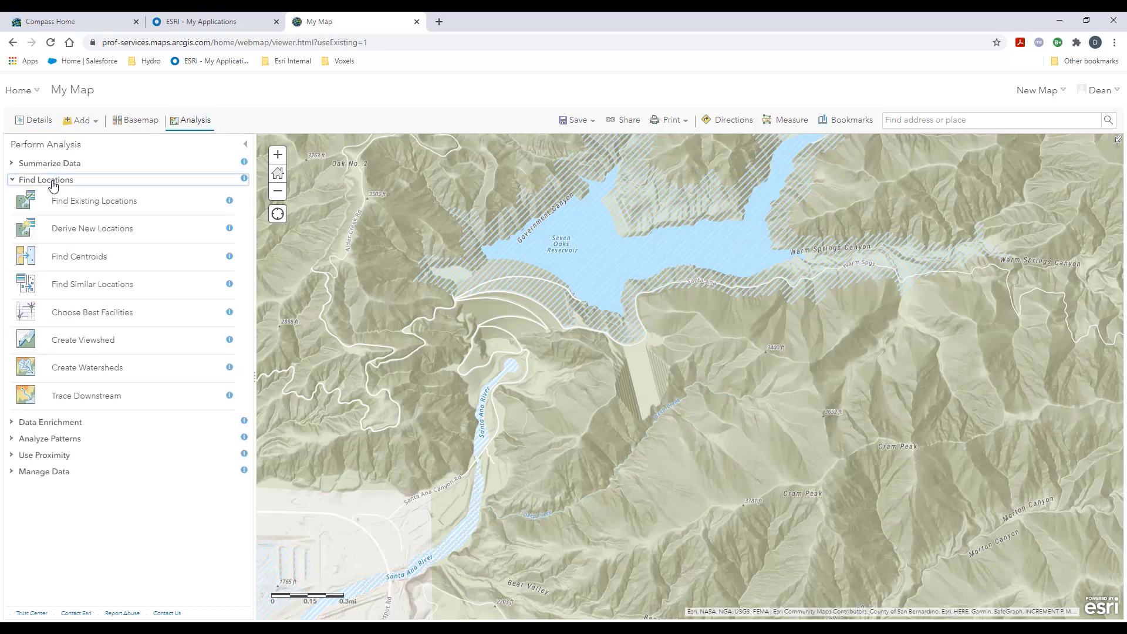
{"action": "left_click", "coordinate": [74, 370]}
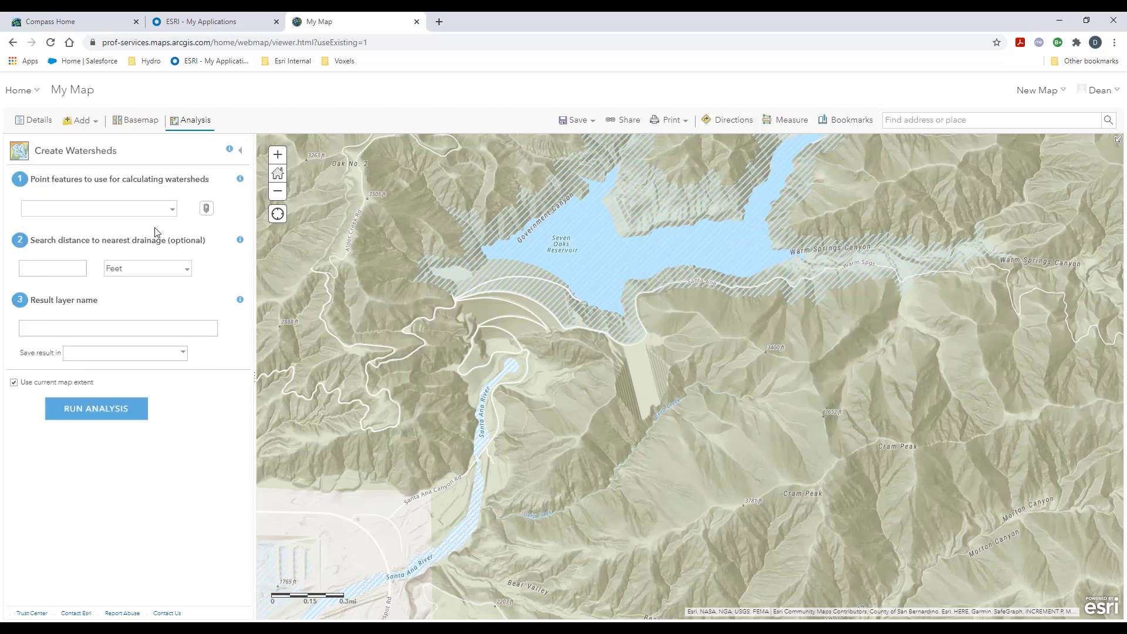
Run Create Watersheds for a point drawn on the Santa Ana River just below Seven Oaks Reservoir, using a 450-meter search distance.
{"action": "left_click", "coordinate": [207, 209]}
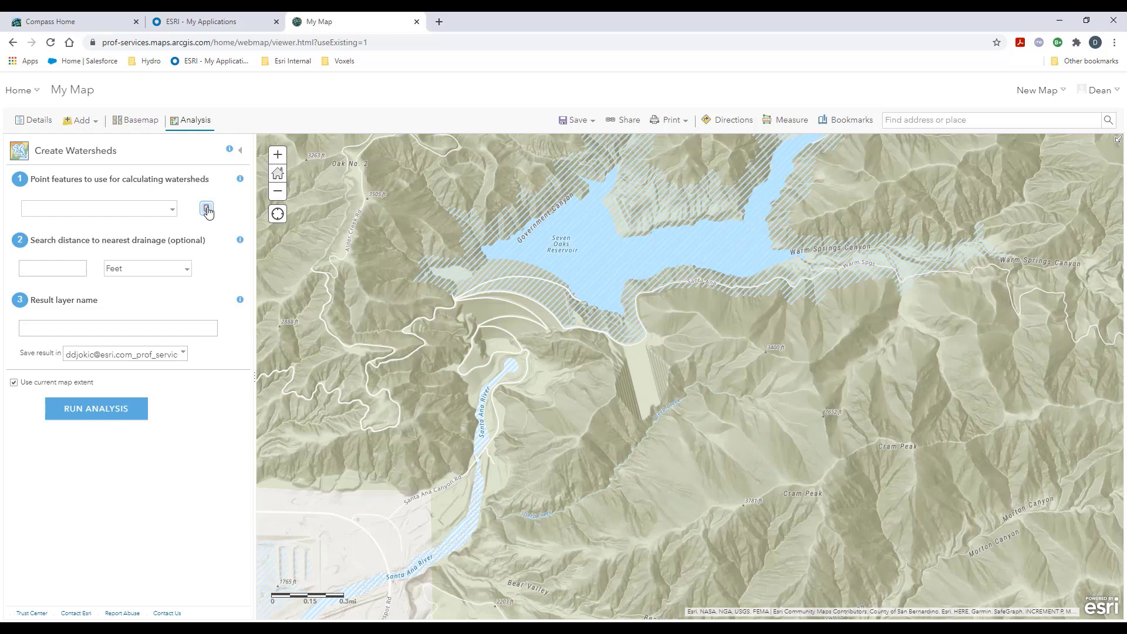
{"action": "left_click", "coordinate": [74, 270]}
{"action": "type", "text": "450"}
{"action": "left_click", "coordinate": [118, 269]}
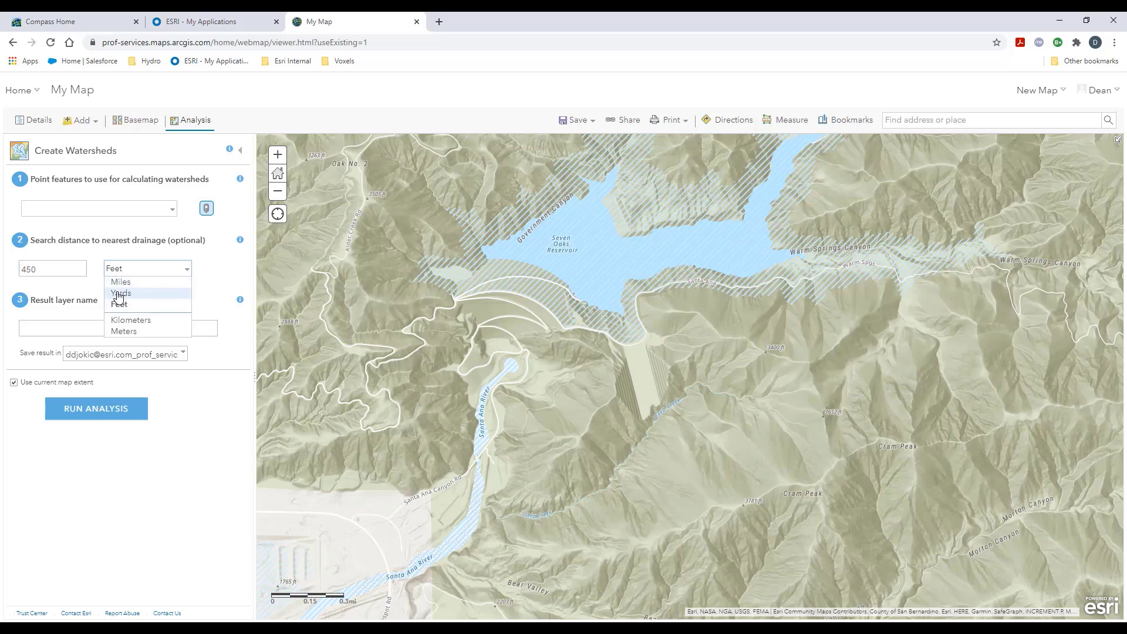
{"action": "left_click", "coordinate": [118, 332]}
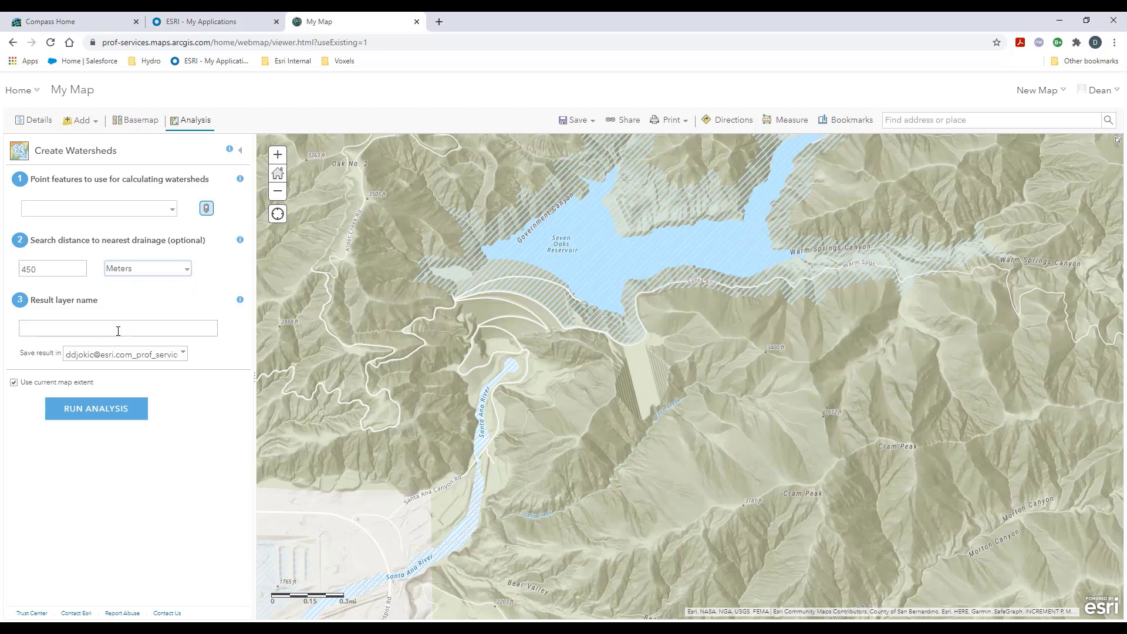
{"action": "left_click", "coordinate": [485, 404]}
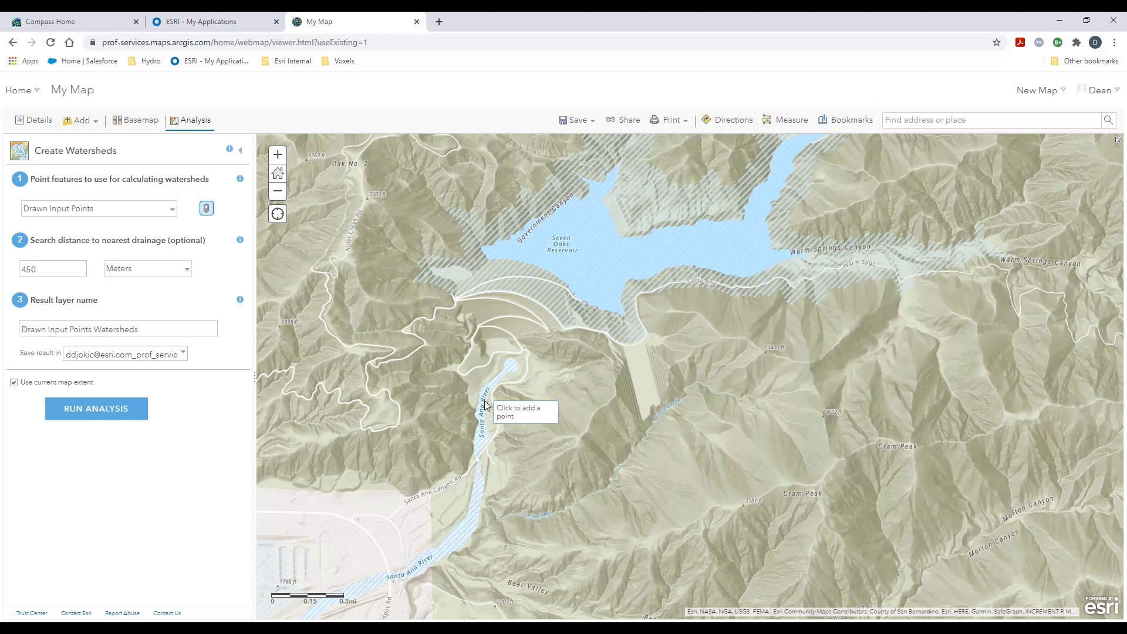
{"action": "left_click", "coordinate": [109, 413]}
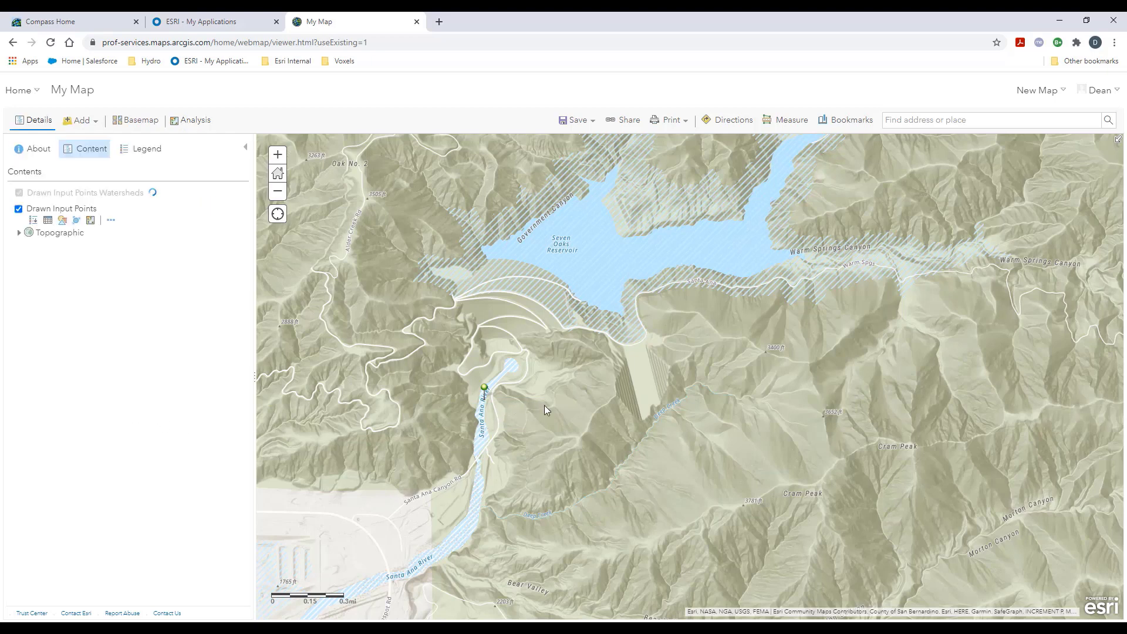
Examine the full extent of the resulting Drawn Input Points Watersheds layer, from the outlet point to the Big Bear area.
{"action": "scroll", "coordinate": [545, 409], "scroll_direction": "down", "scroll_amount": 1}
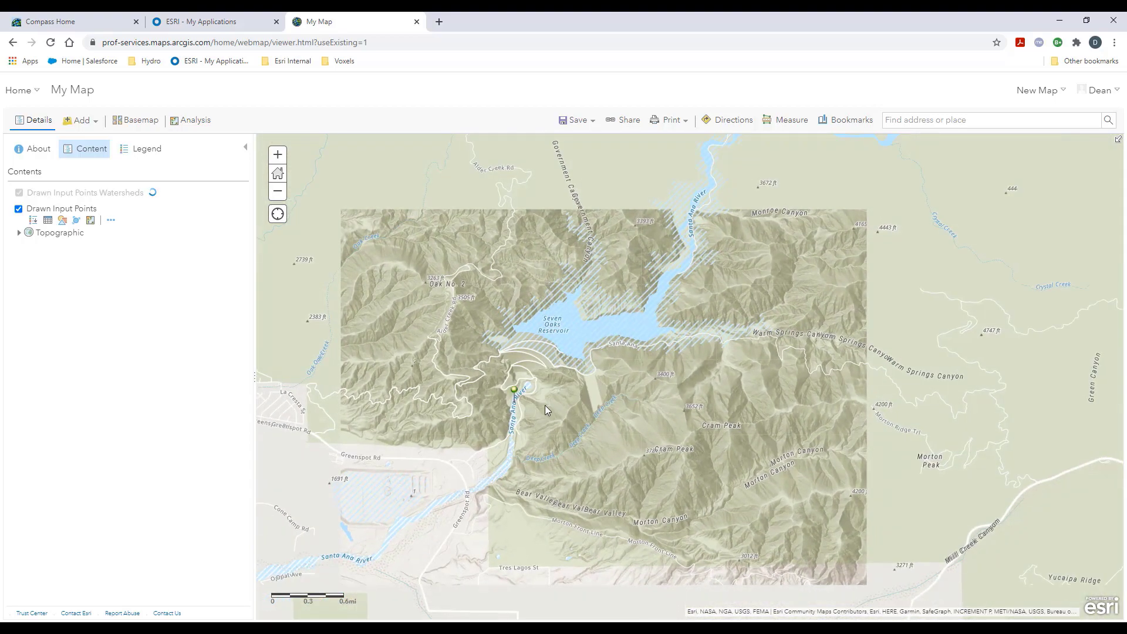
{"action": "scroll", "coordinate": [545, 408], "scroll_direction": "down", "scroll_amount": 1}
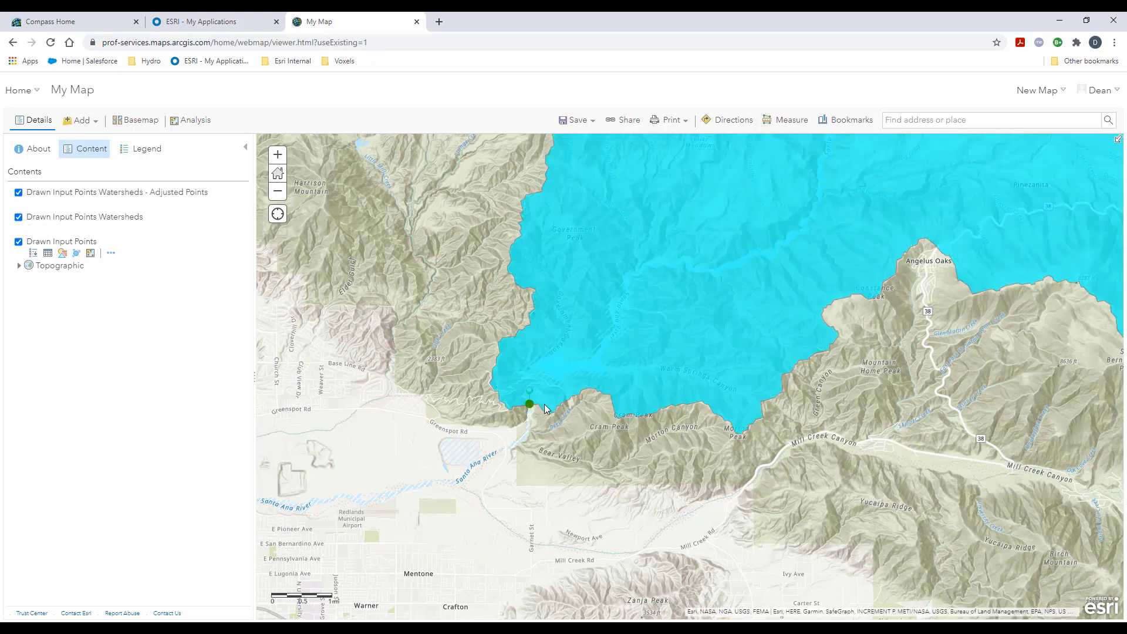
{"action": "scroll", "coordinate": [544, 404], "scroll_direction": "down", "scroll_amount": 1}
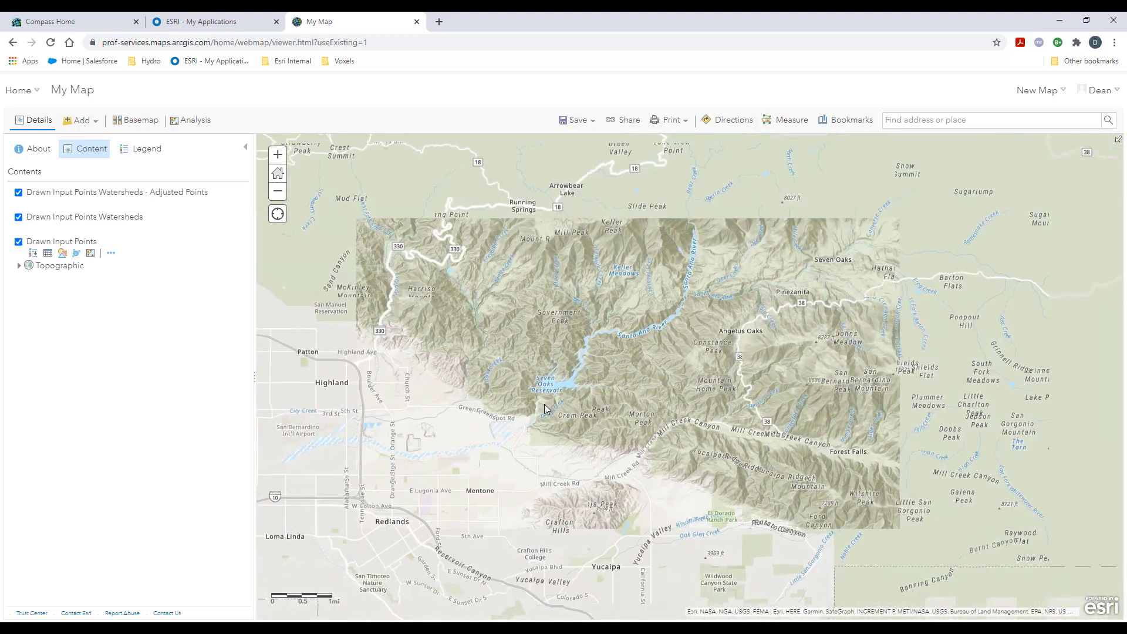
{"action": "left_click_drag", "start_coordinate": [656, 368], "coordinate": [470, 476]}
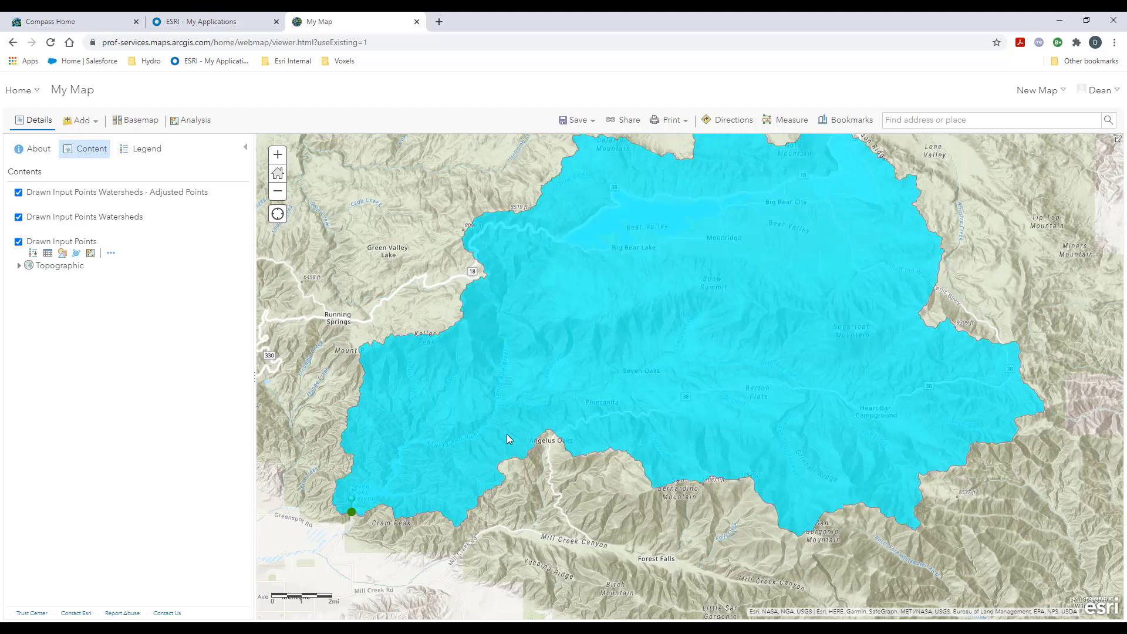
{"action": "left_click_drag", "start_coordinate": [507, 438], "coordinate": [499, 490]}
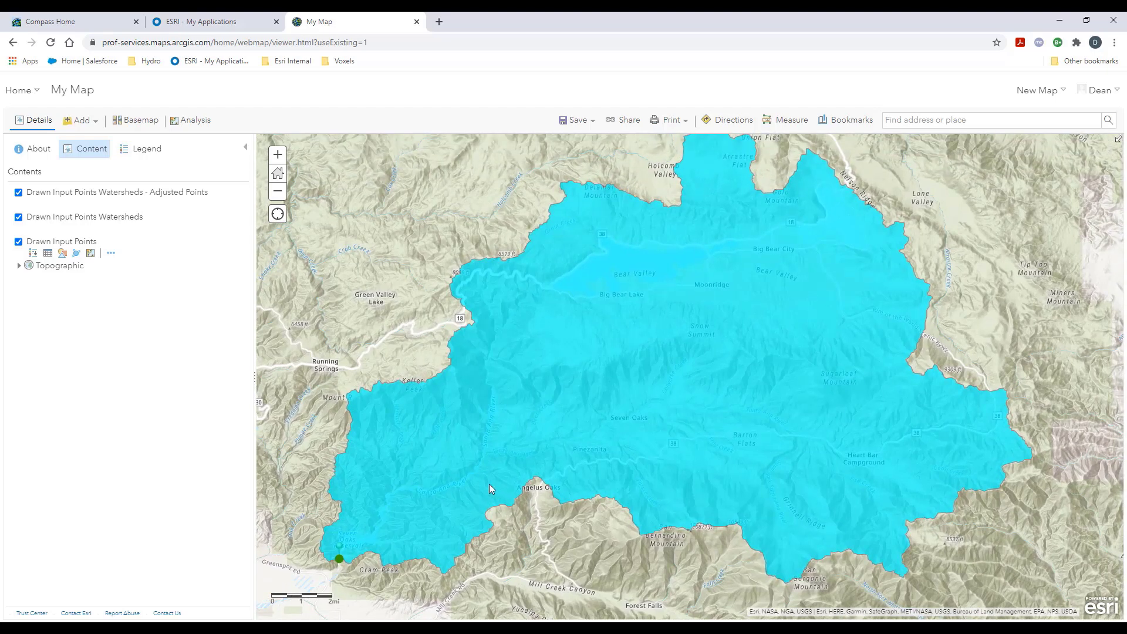